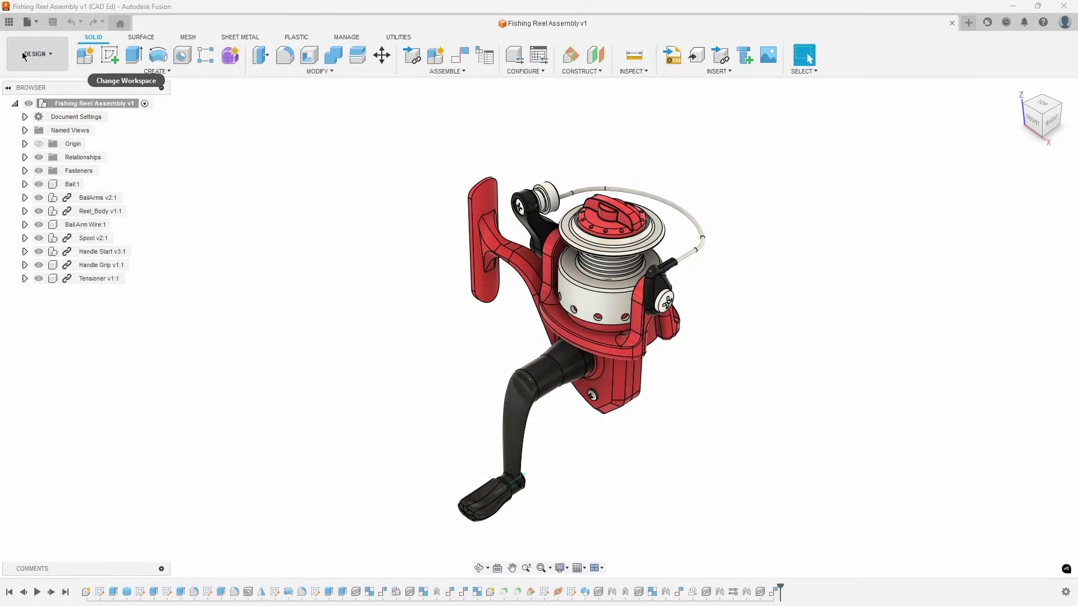
# - Open the Data Panel of project files, hide it, then show it again beside the reel design
pyautogui.click(10, 22)
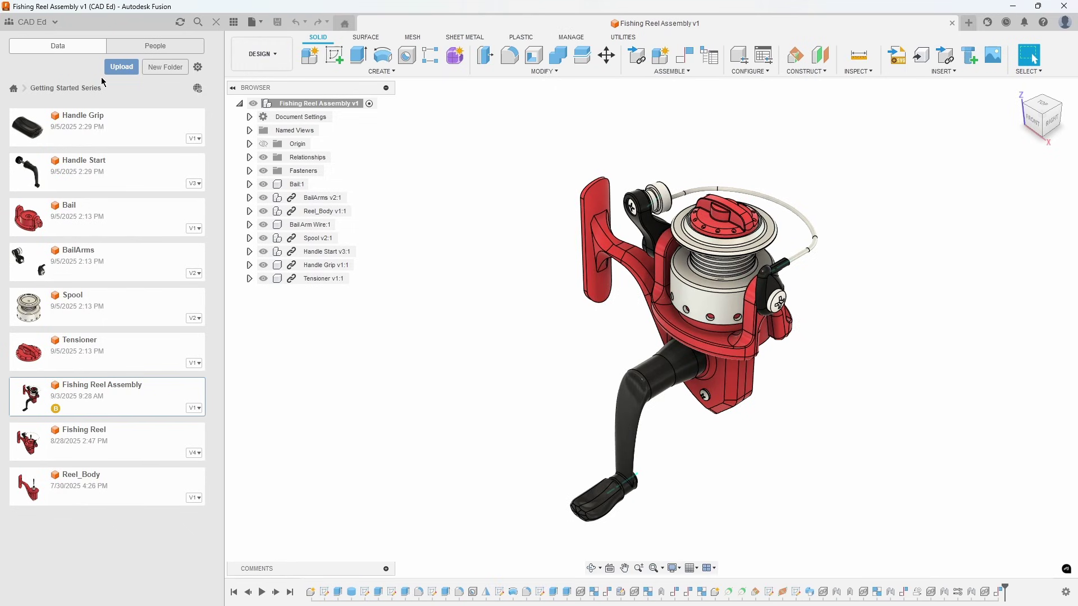
pyautogui.click(233, 23)
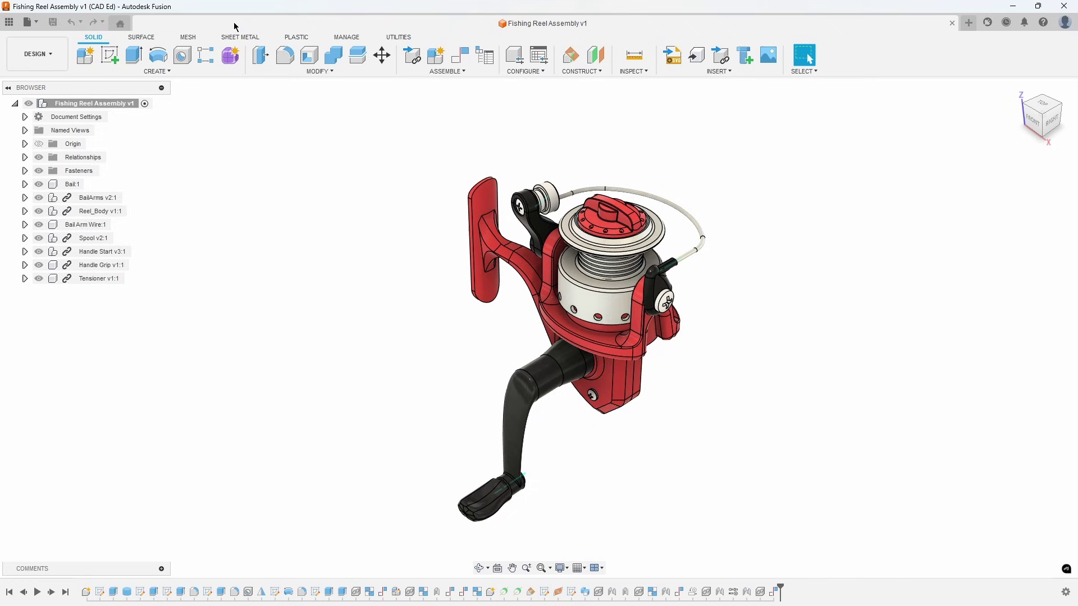
pyautogui.click(10, 24)
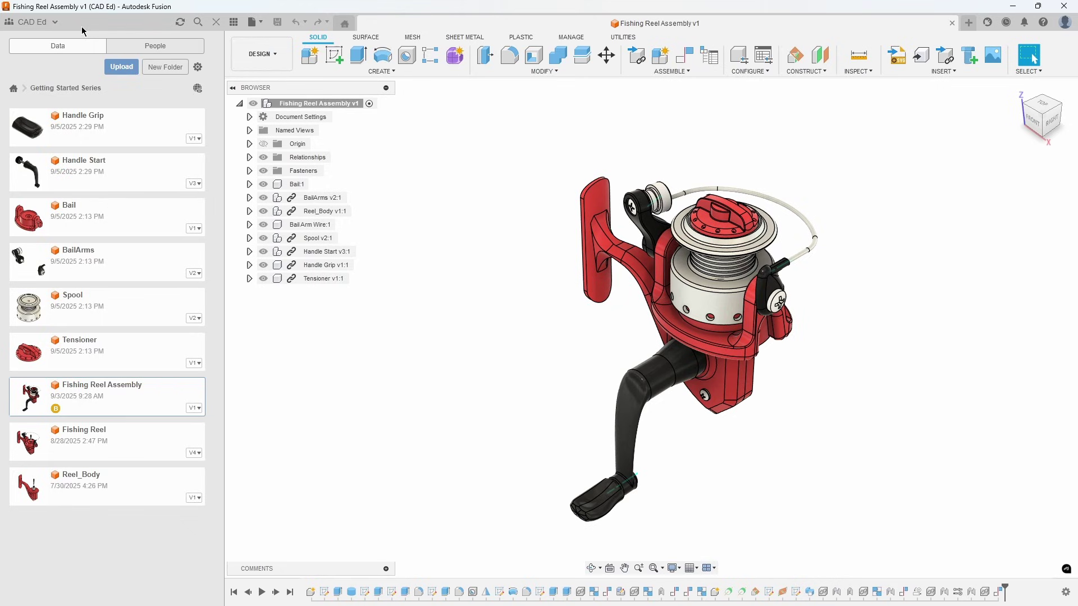
# - Open and close the hub list, go up to All Projects, then enter Getting Started Series
pyautogui.click(57, 25)
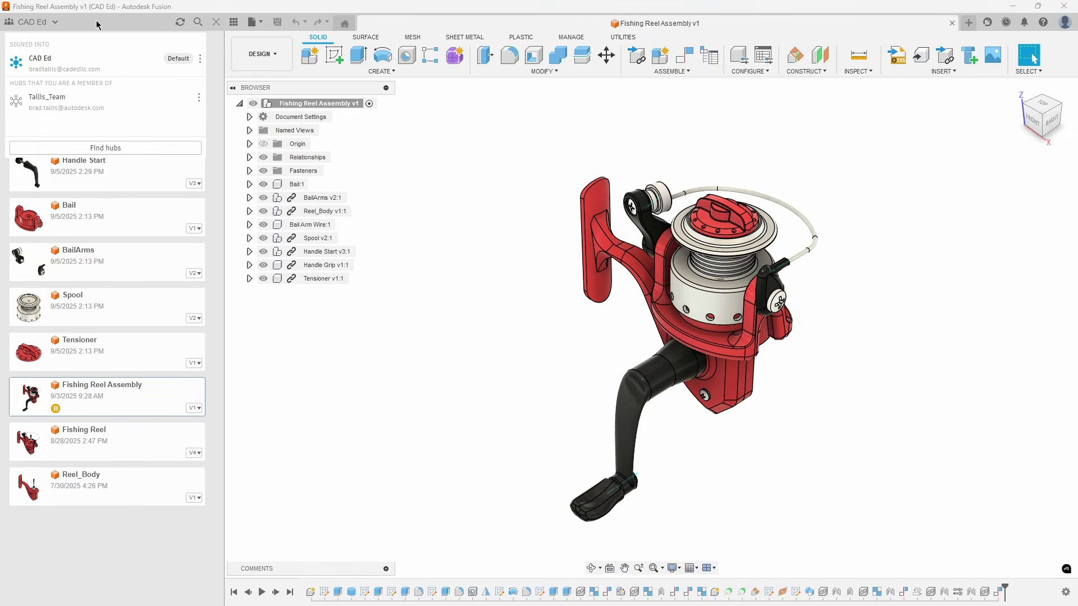
pyautogui.click(215, 53)
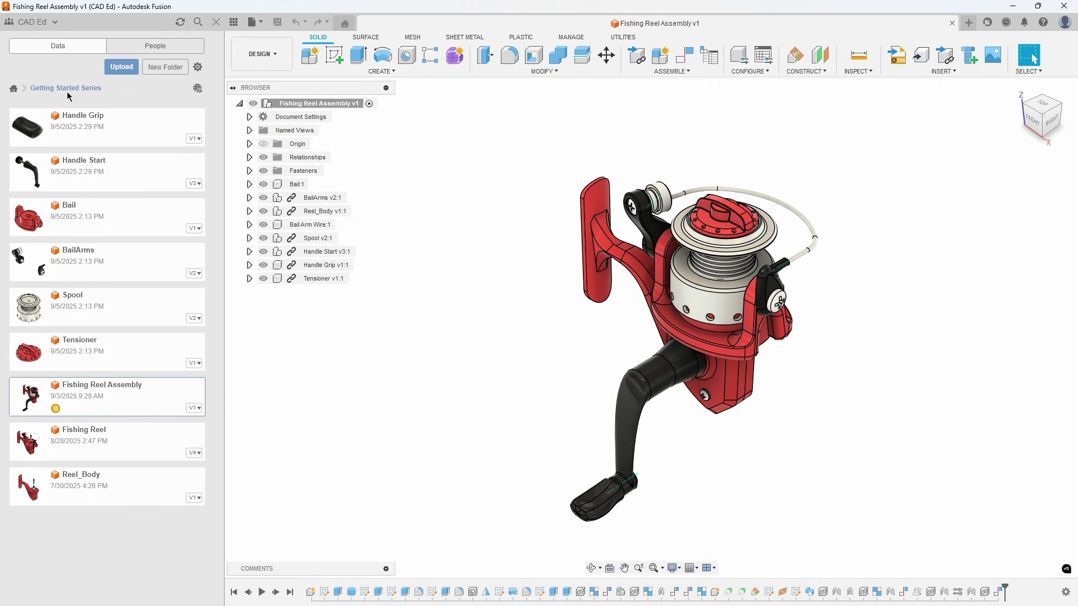
pyautogui.click(14, 89)
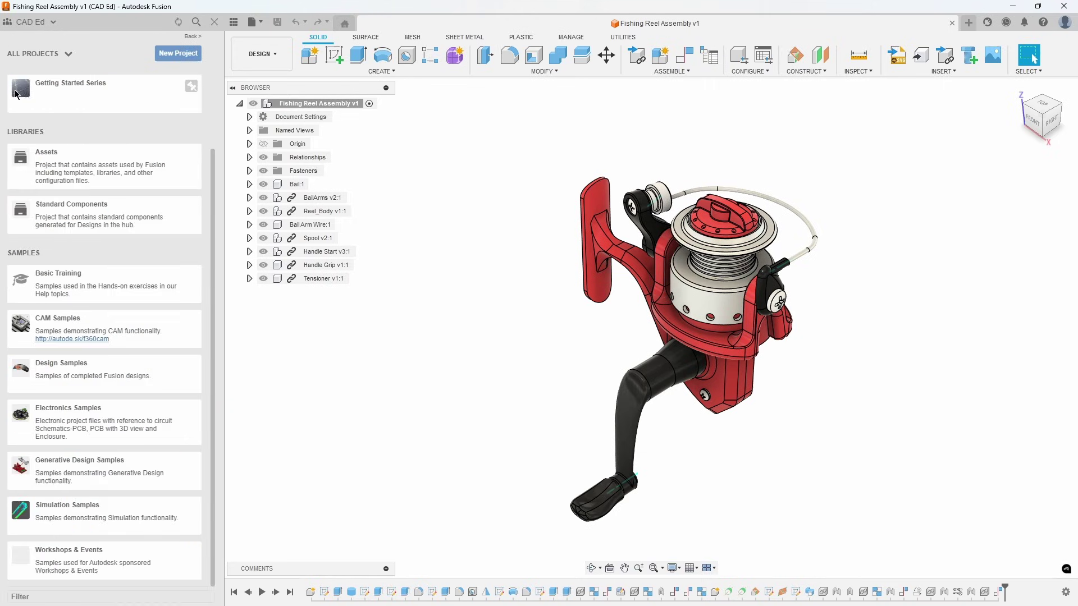
pyautogui.scroll(3, 112, 146)
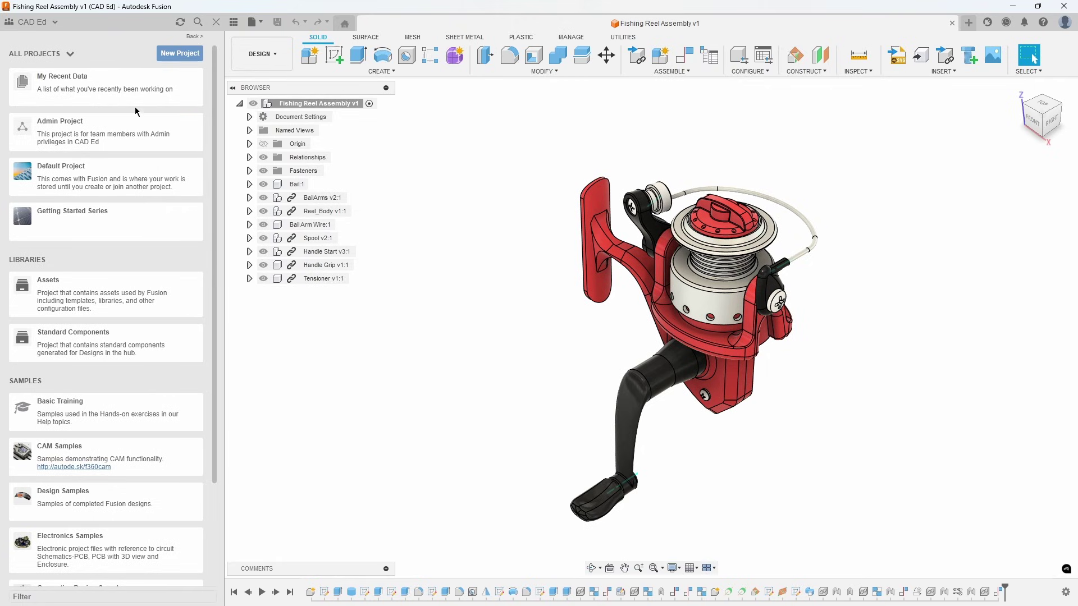
pyautogui.click(120, 214)
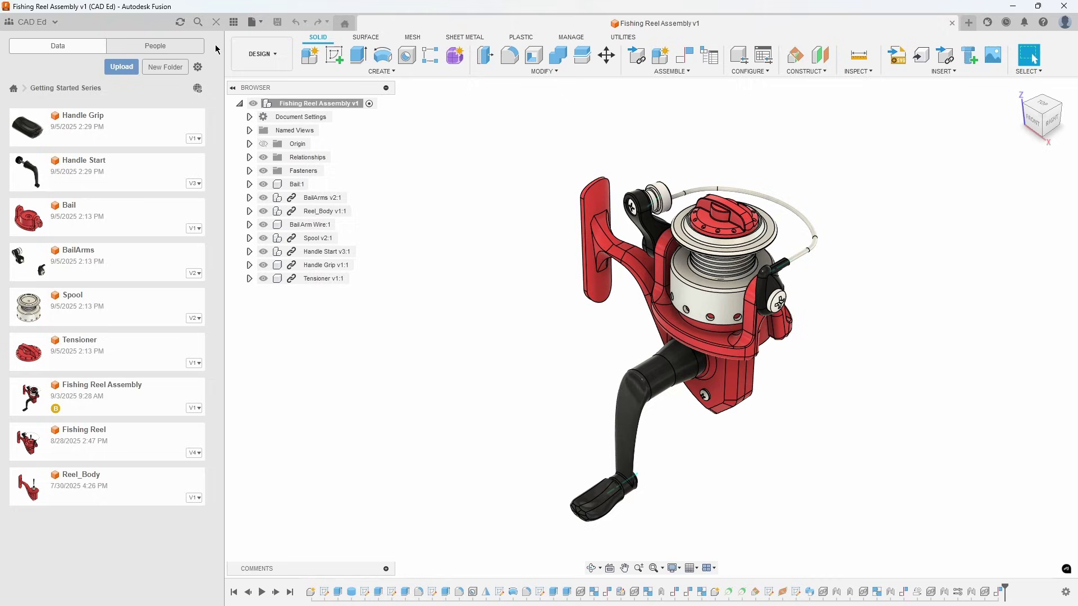
# - Under Manage members, search for the hub member by name, add them, and open their permission details
pyautogui.click(150, 47)
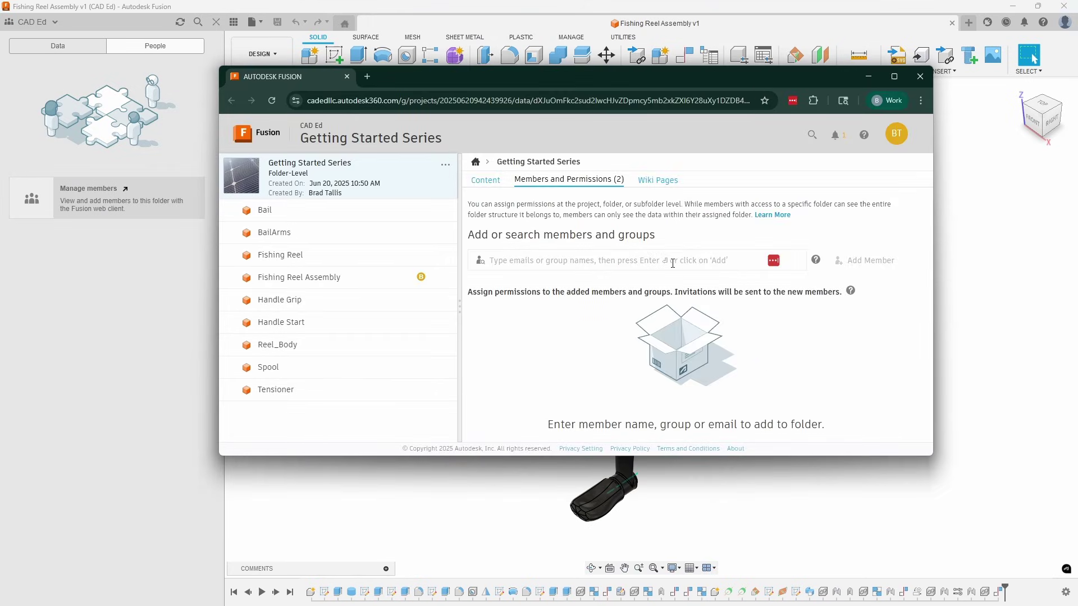
pyautogui.click(566, 259)
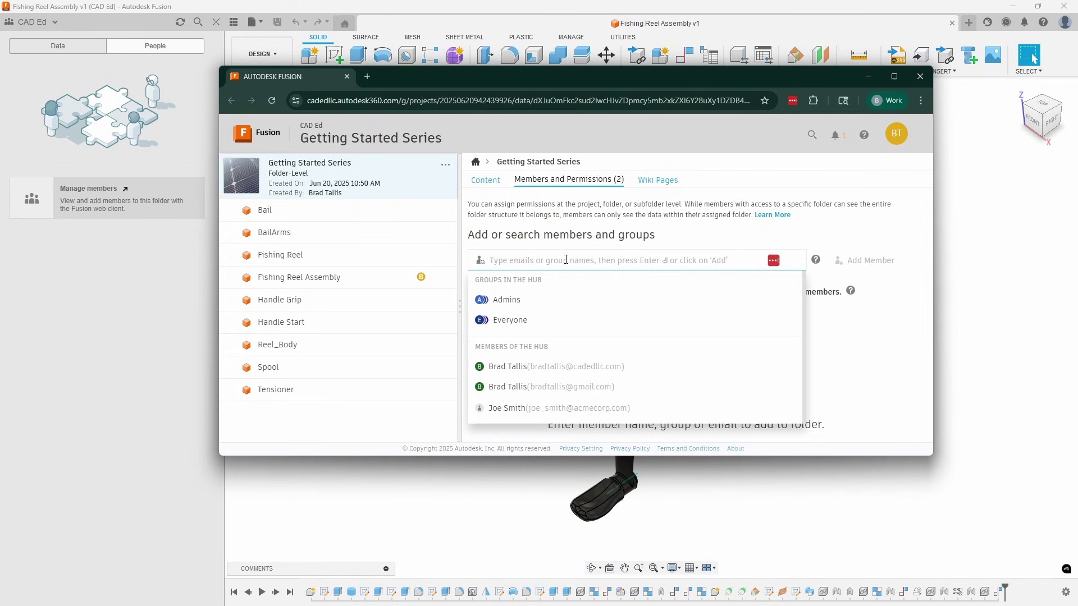
pyautogui.write('joe')
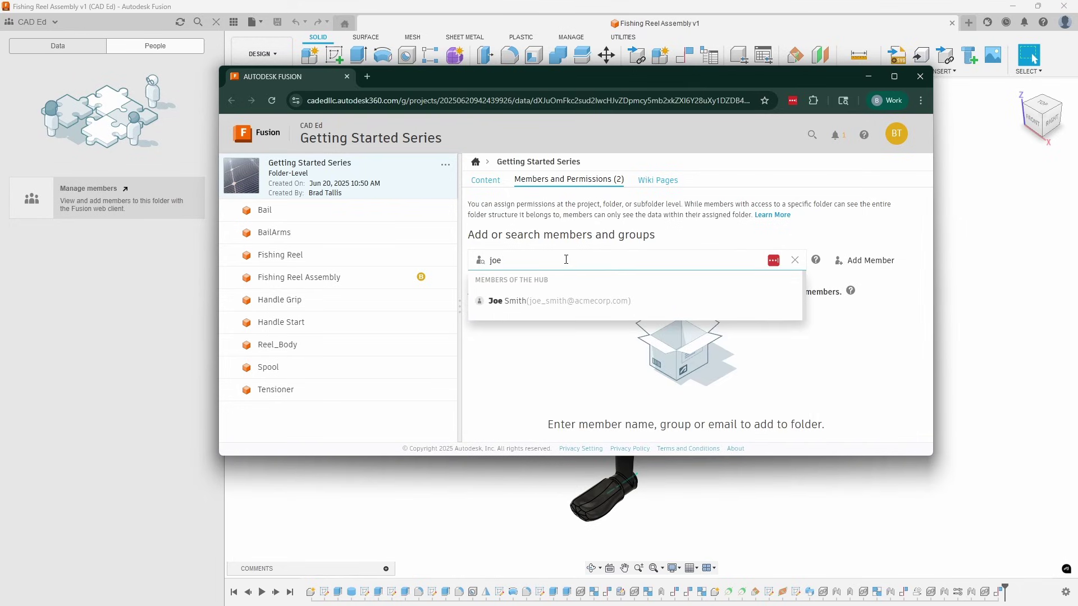
pyautogui.click(538, 301)
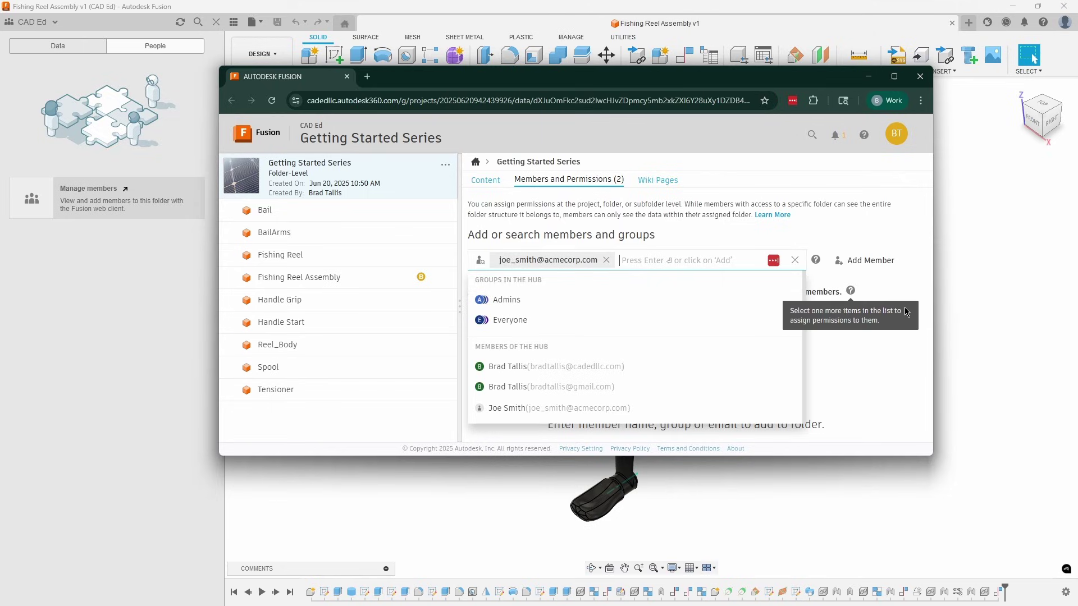
pyautogui.click(872, 261)
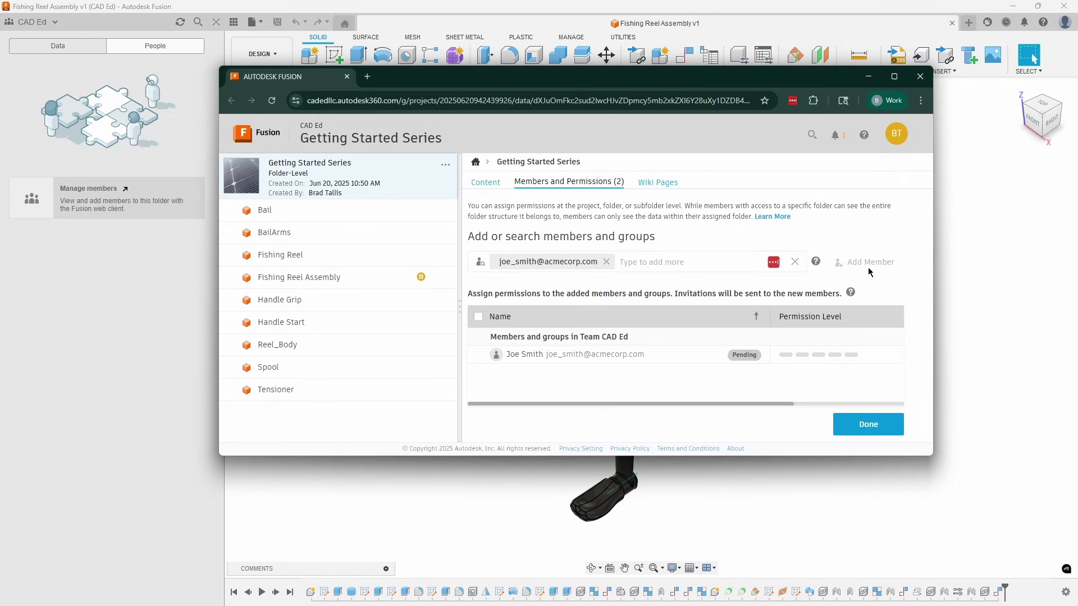
pyautogui.click(839, 355)
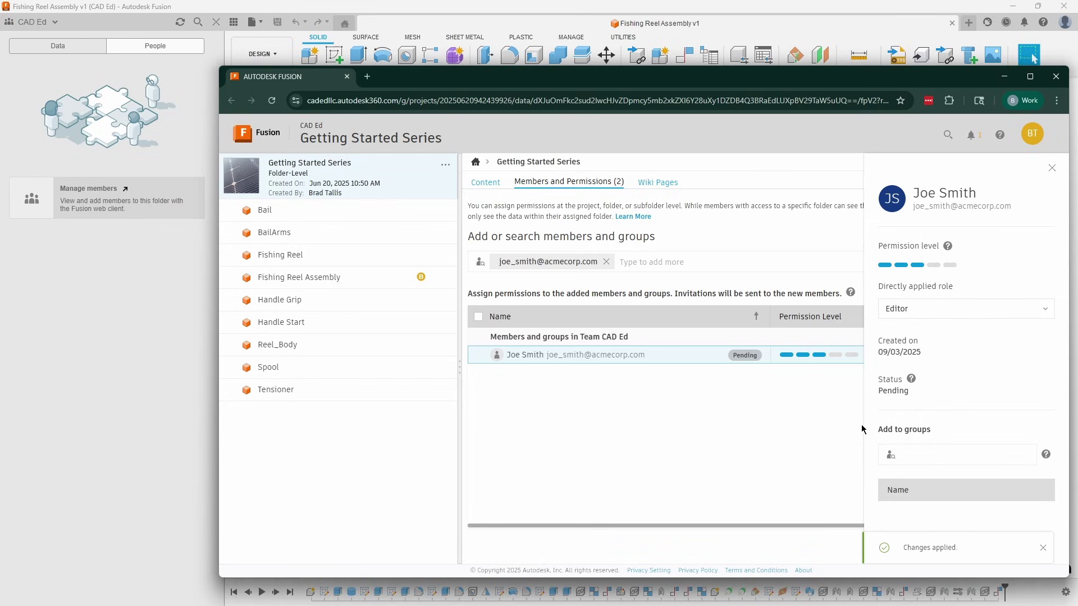
# - Back in Fusion, enable a public share link for the Spool design, copy it, and close sharing
pyautogui.click(1049, 81)
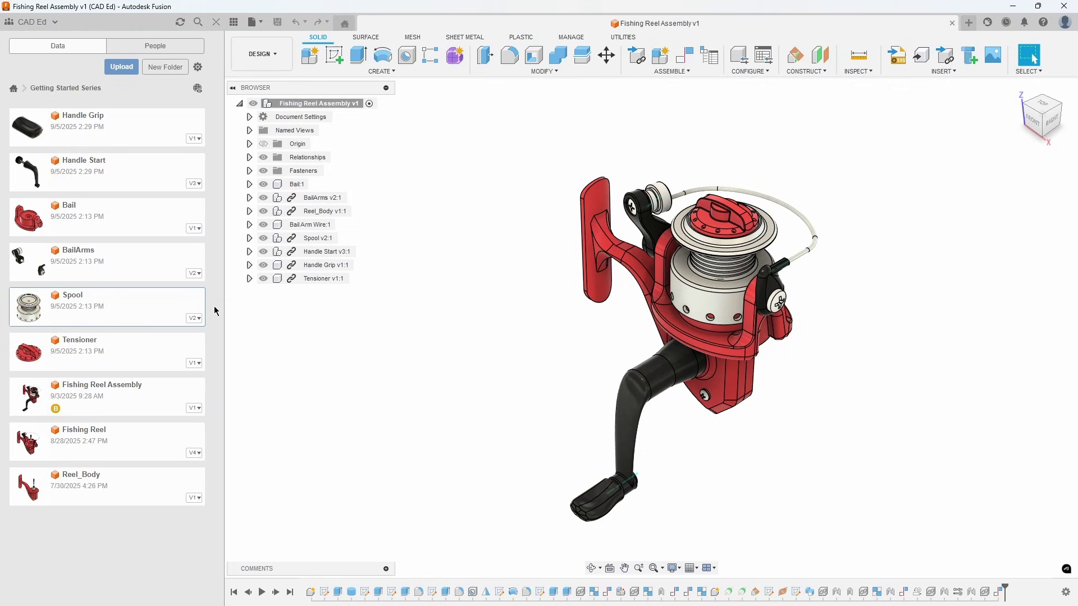
pyautogui.rightClick(90, 296)
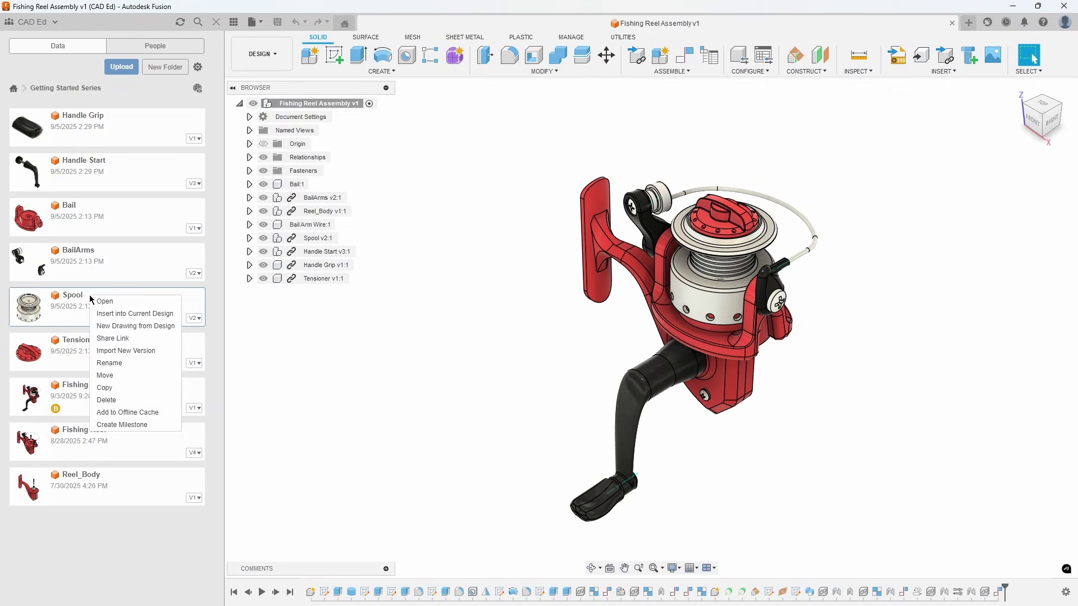
pyautogui.click(141, 339)
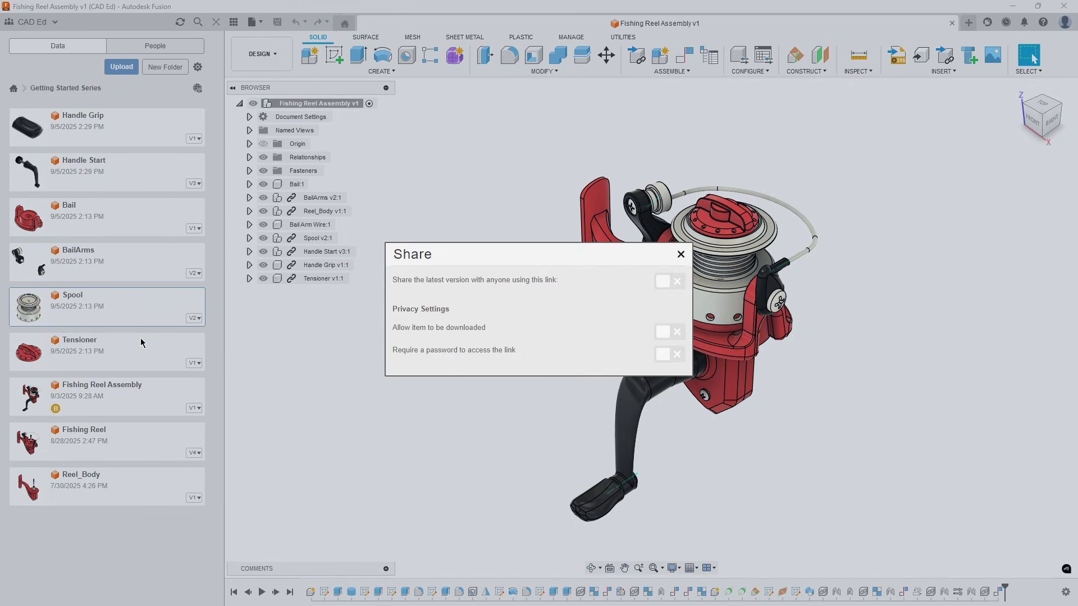
pyautogui.click(658, 286)
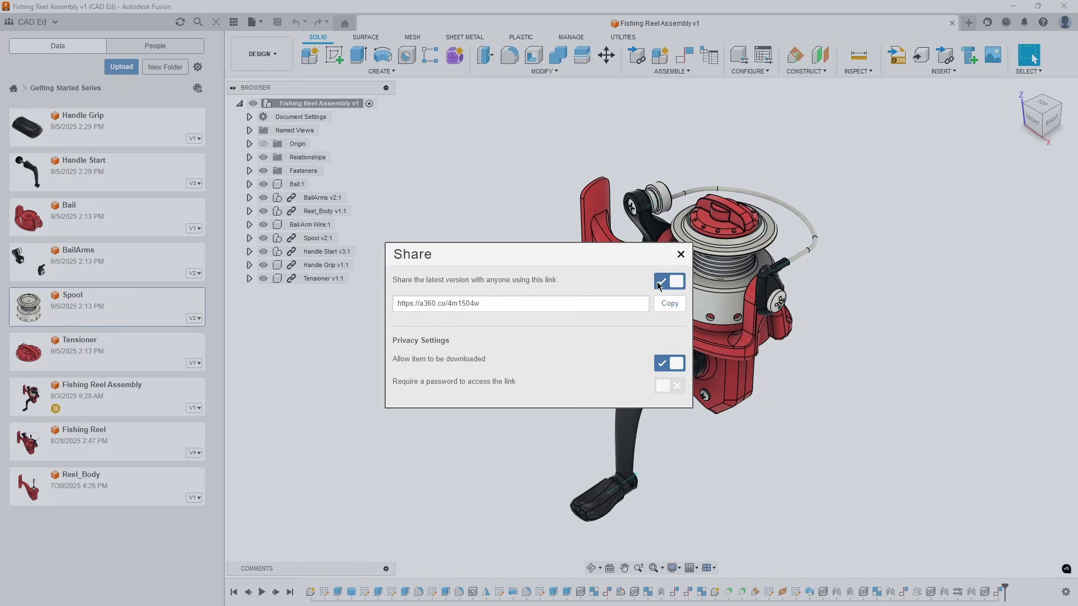
pyautogui.click(670, 303)
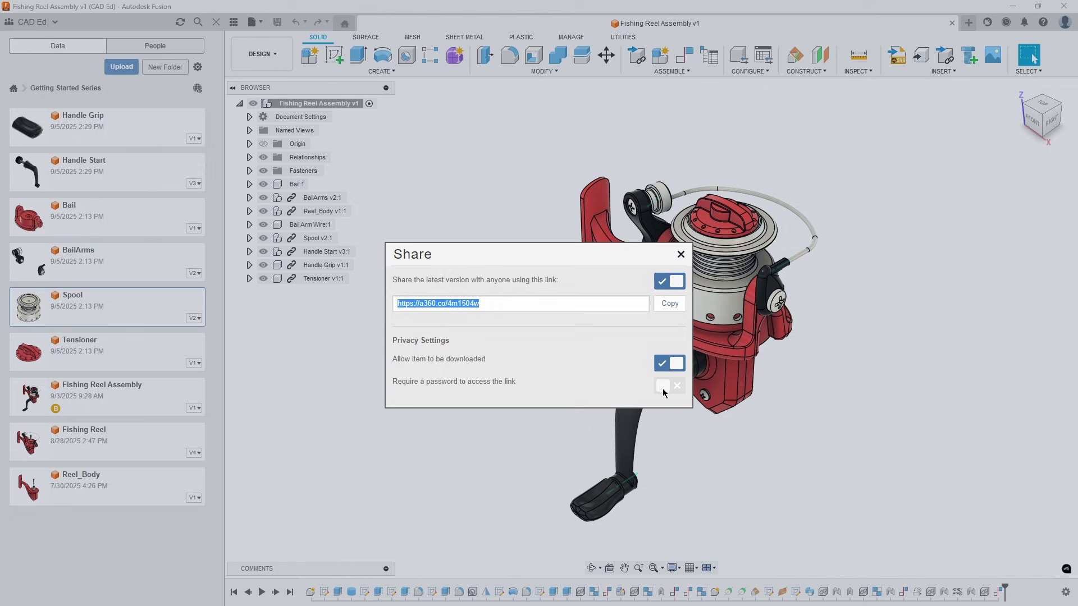
pyautogui.click(681, 255)
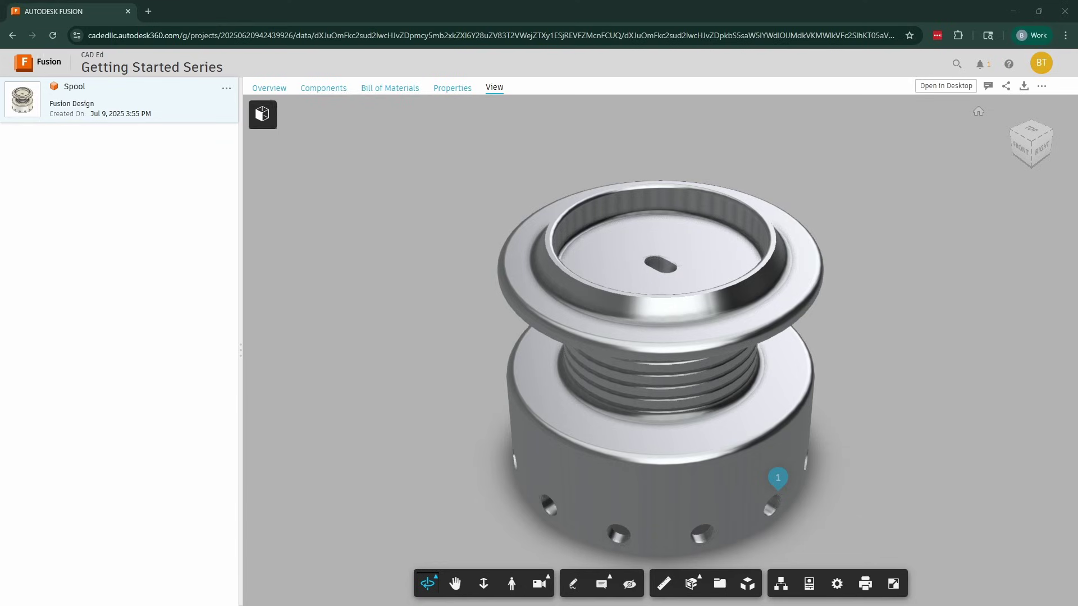
# - Orbit and zoom the Spool in the web viewer, then finish and clear the measurement
pyautogui.moveTo(840, 368); pyautogui.dragTo(942, 365)
pyautogui.moveTo(806, 355); pyautogui.dragTo(702, 205)
pyautogui.scroll(5, 695, 213)
pyautogui.scroll(-5, 697, 242)
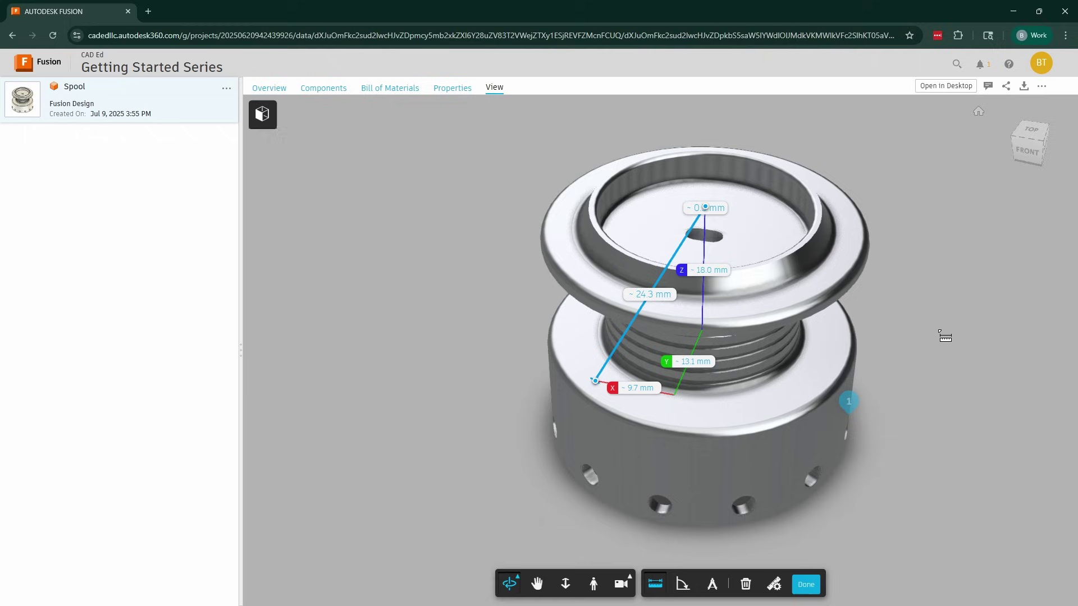
pyautogui.moveTo(925, 349); pyautogui.dragTo(708, 365)
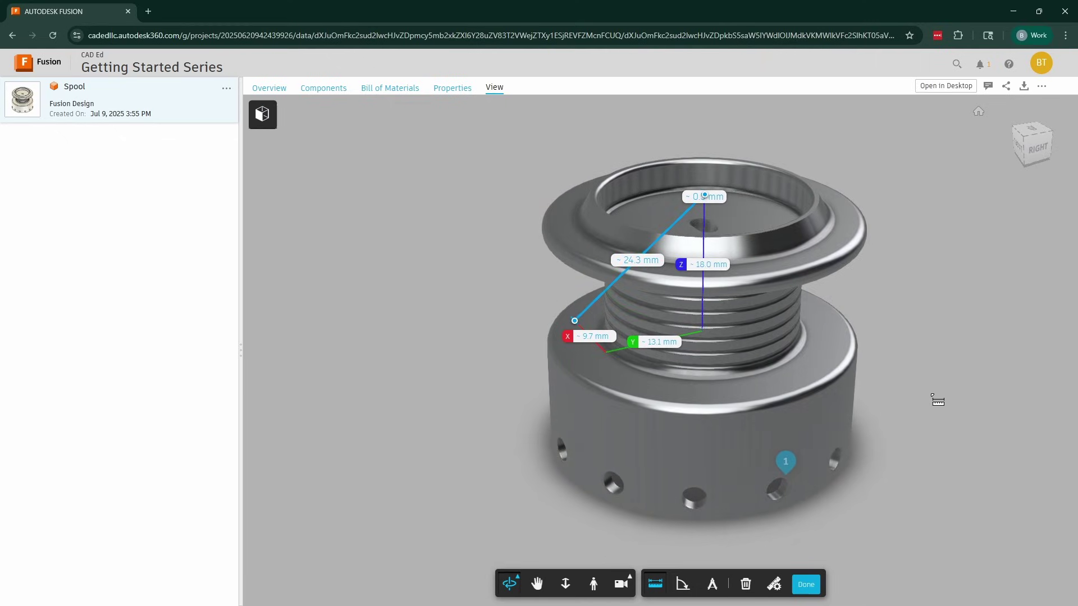
pyautogui.click(806, 584)
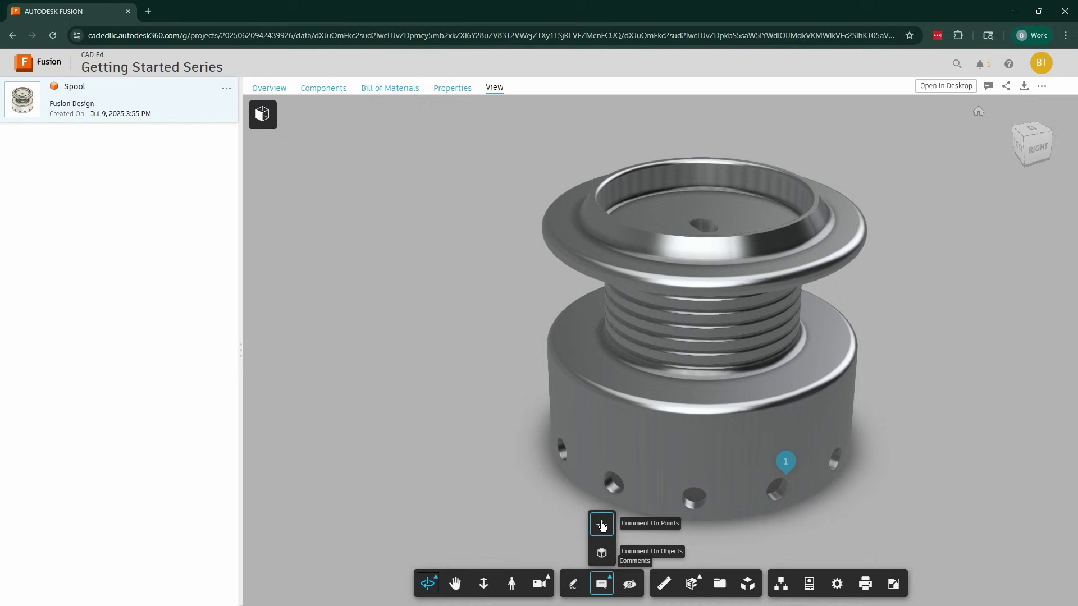
# - Post a comment reading 'Check size of slot' pinned on the Spool's top slot
pyautogui.click(708, 222)
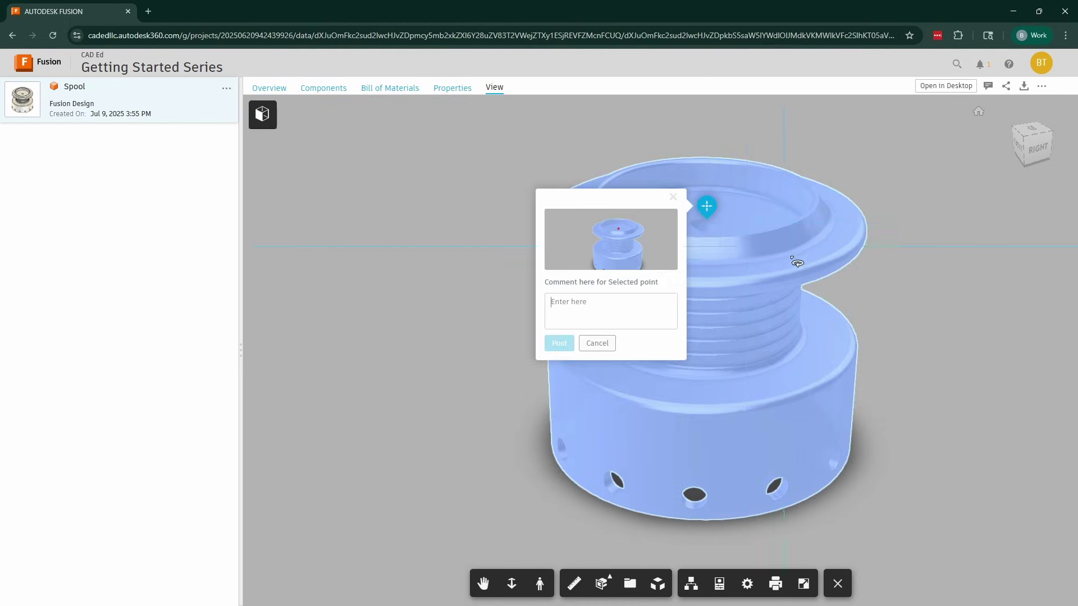
pyautogui.click(605, 312)
pyautogui.write('Check siz')
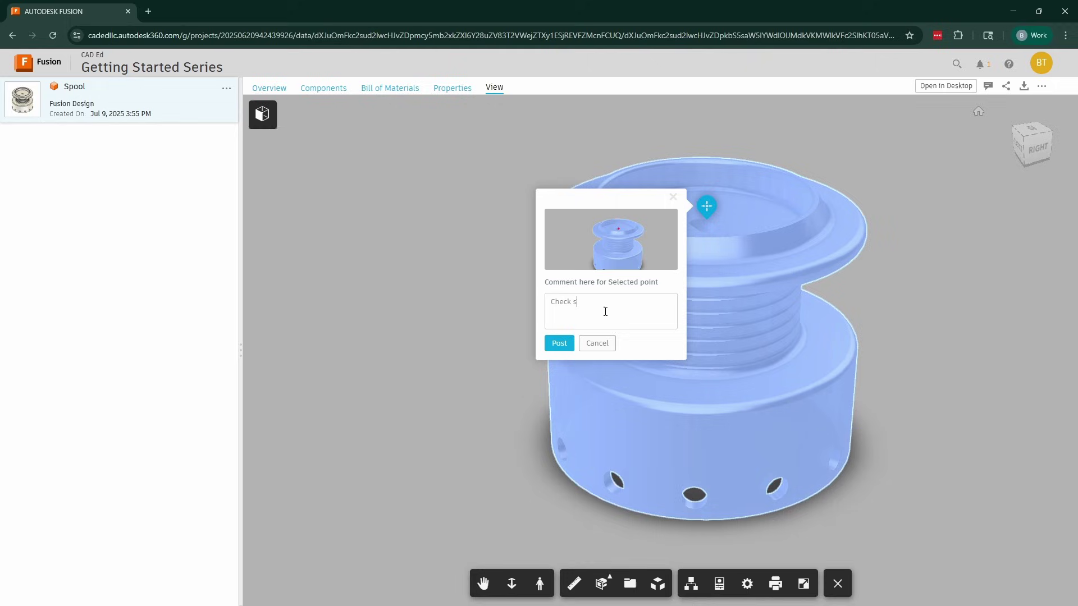
pyautogui.write('e of slot')
pyautogui.click(559, 342)
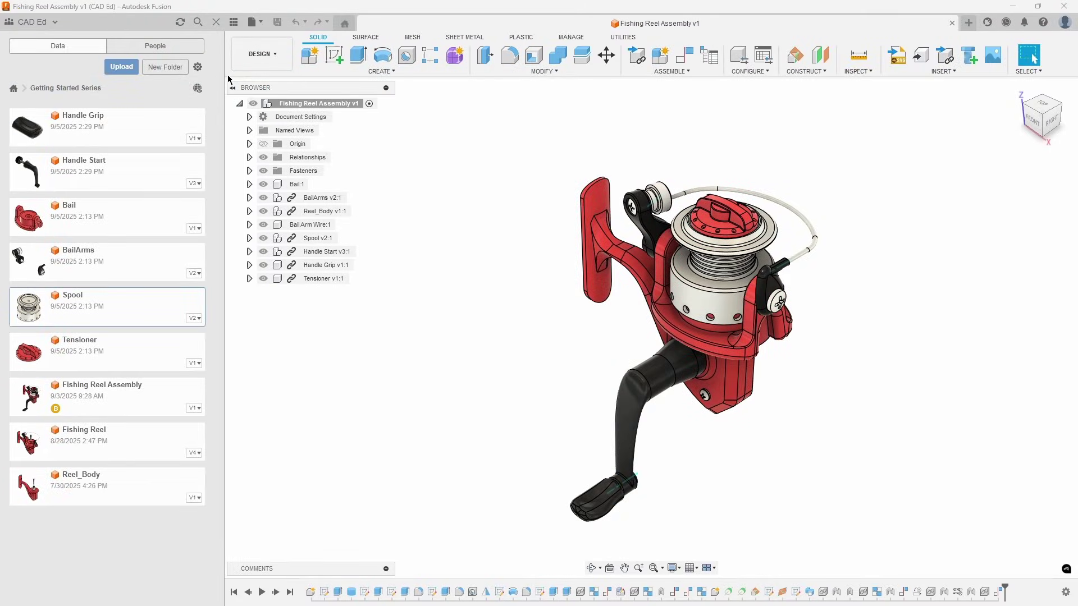
pyautogui.click(198, 68)
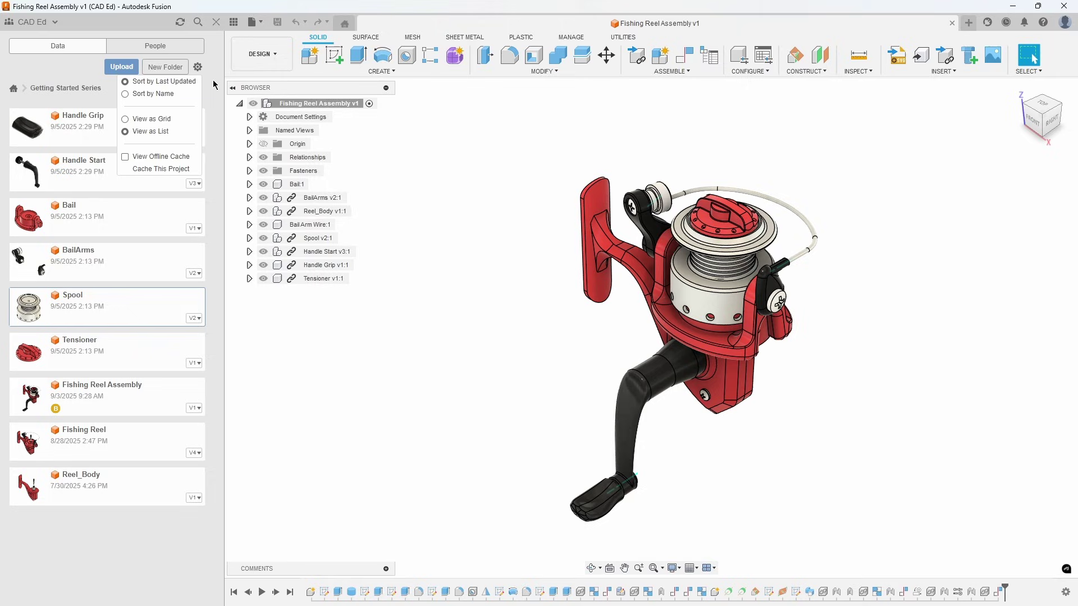
pyautogui.click(126, 94)
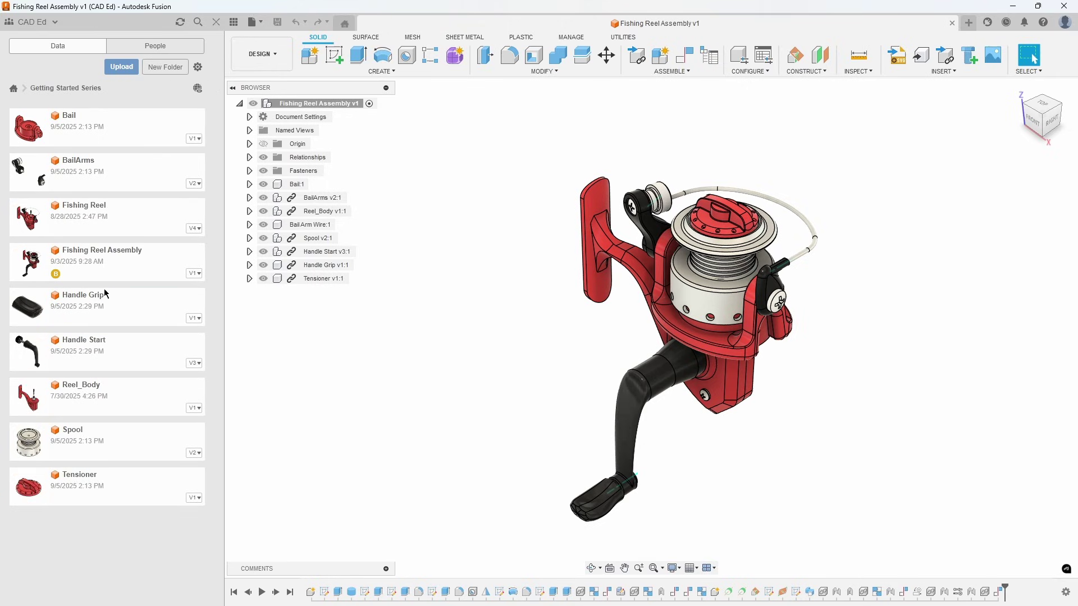
pyautogui.click(198, 67)
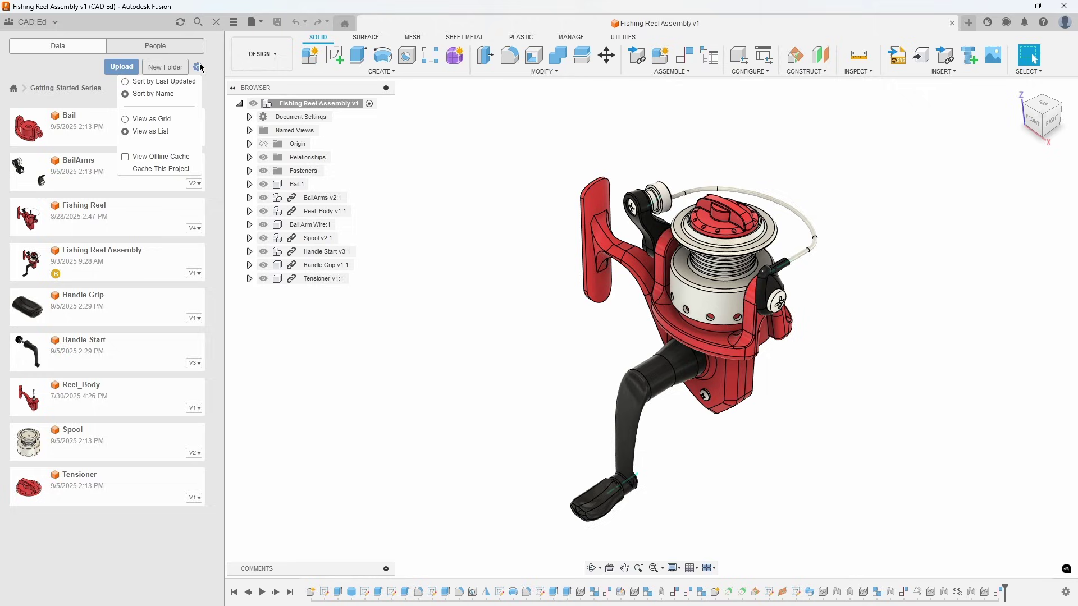
pyautogui.click(179, 83)
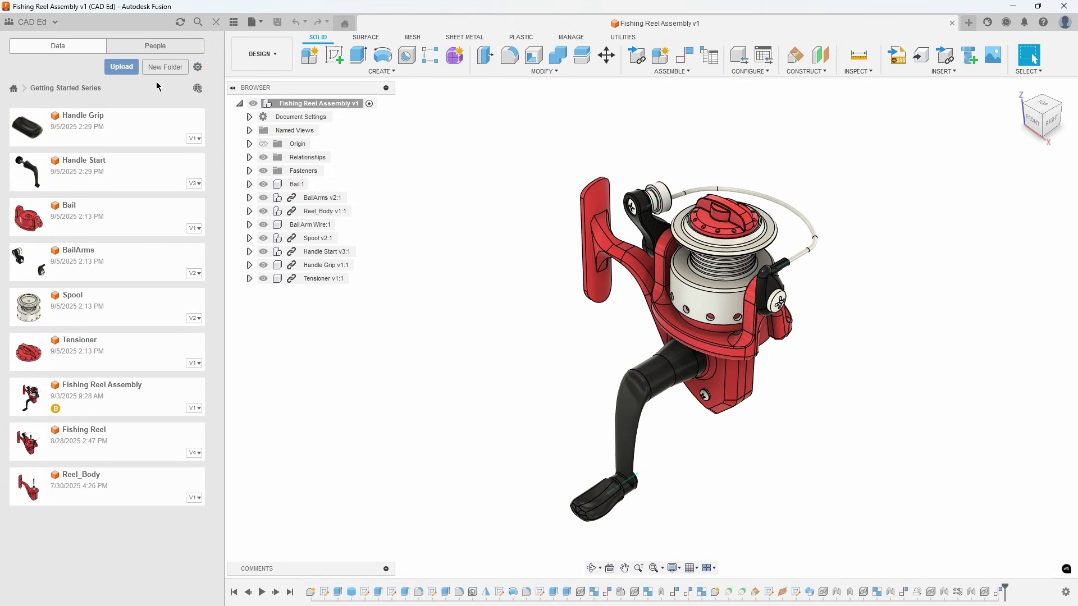
pyautogui.click(197, 67)
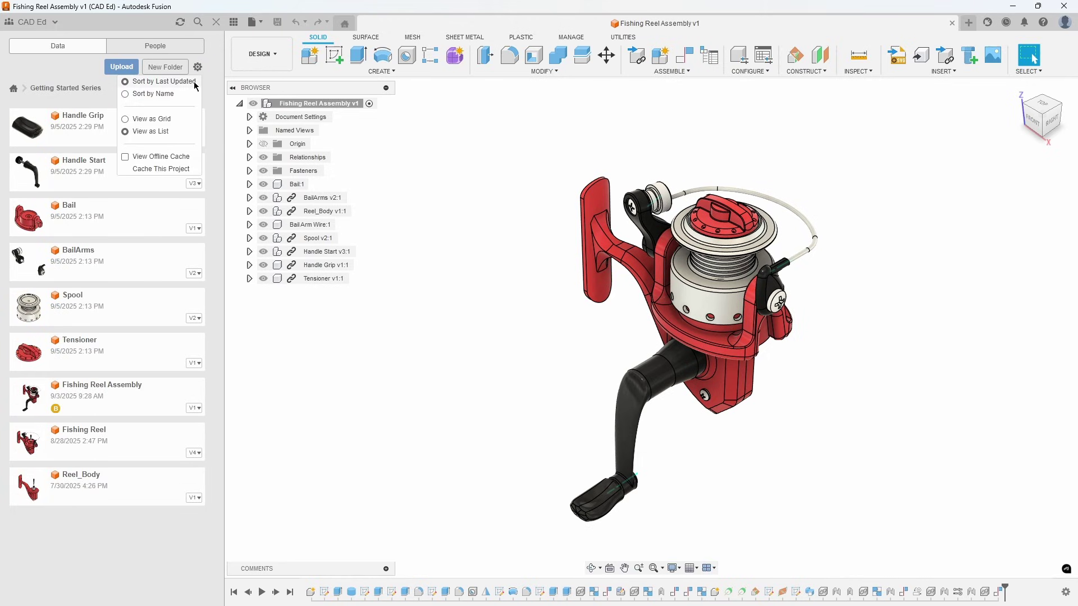
pyautogui.click(177, 119)
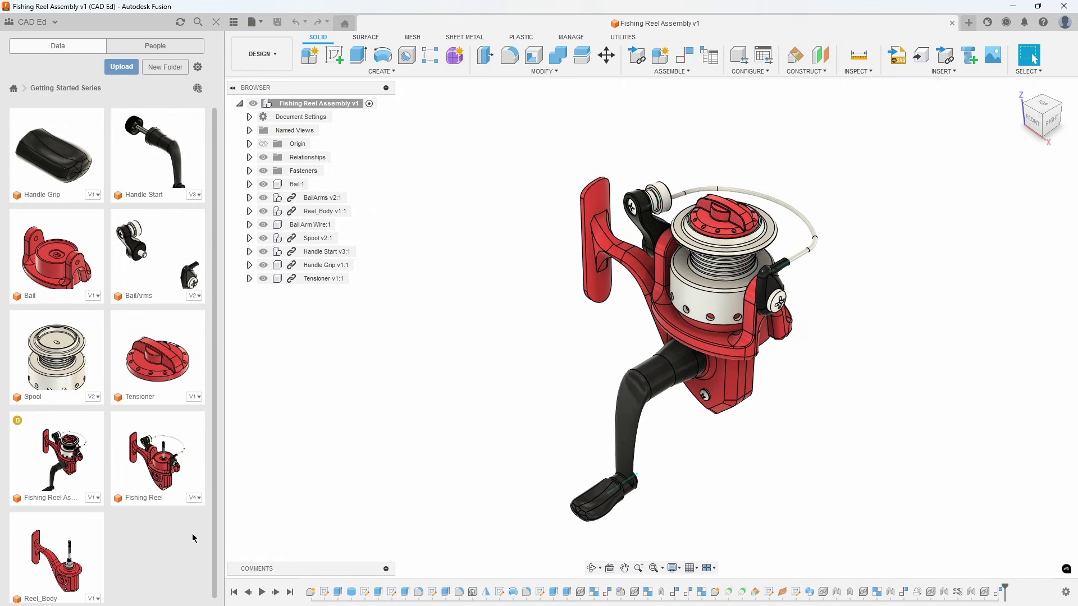
pyautogui.click(198, 67)
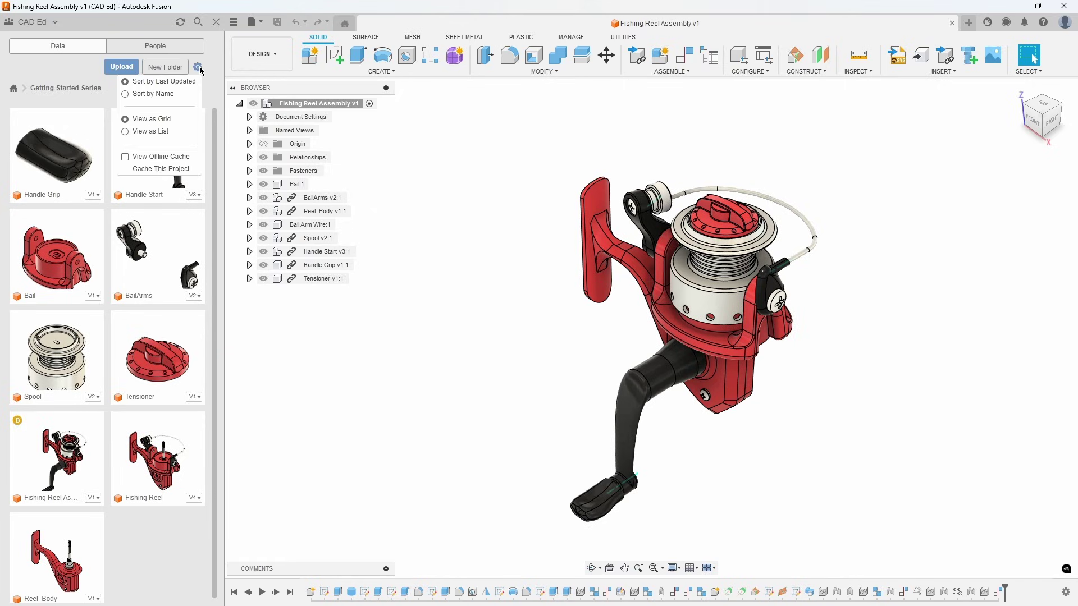
pyautogui.click(178, 130)
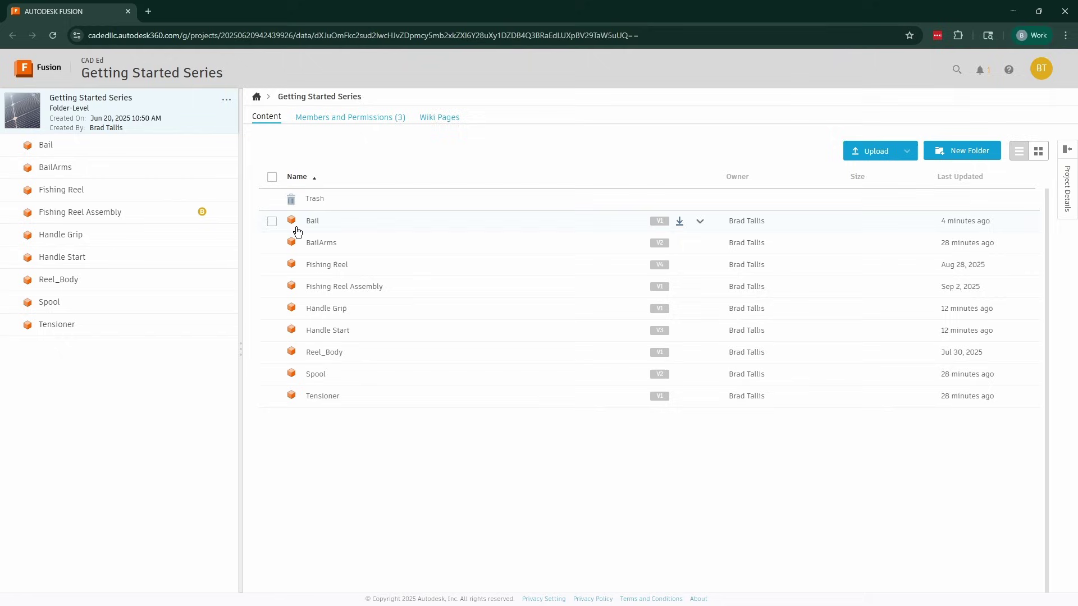
# - Tick then clear five design checkboxes, open Fishing Reel Assembly, then the Spool's overview page
pyautogui.click(271, 221)
pyautogui.click(271, 243)
pyautogui.click(272, 265)
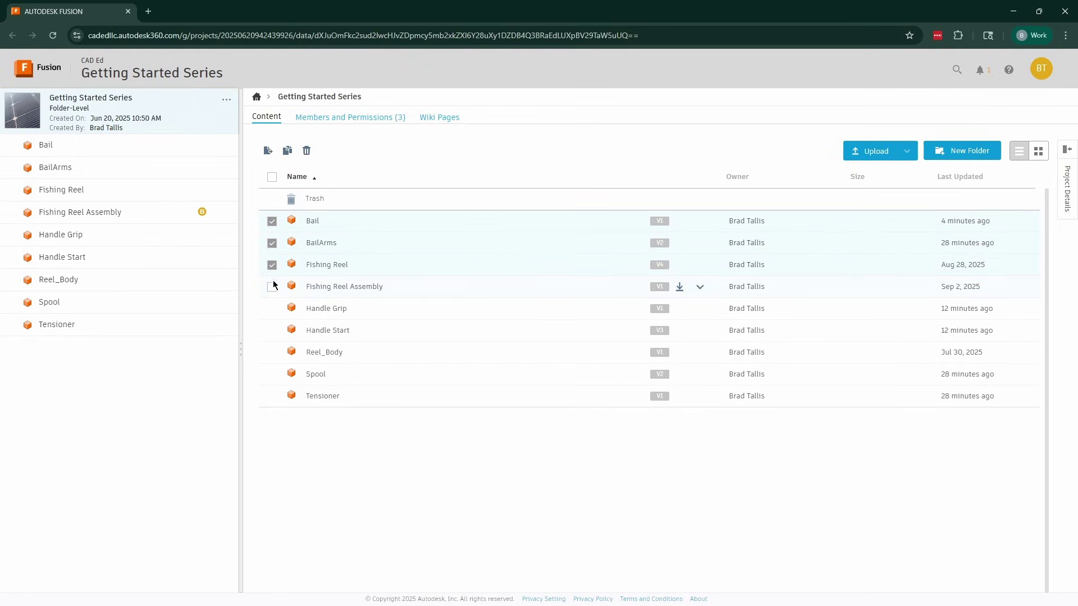
pyautogui.click(271, 308)
pyautogui.click(272, 330)
pyautogui.click(272, 177)
pyautogui.click(273, 178)
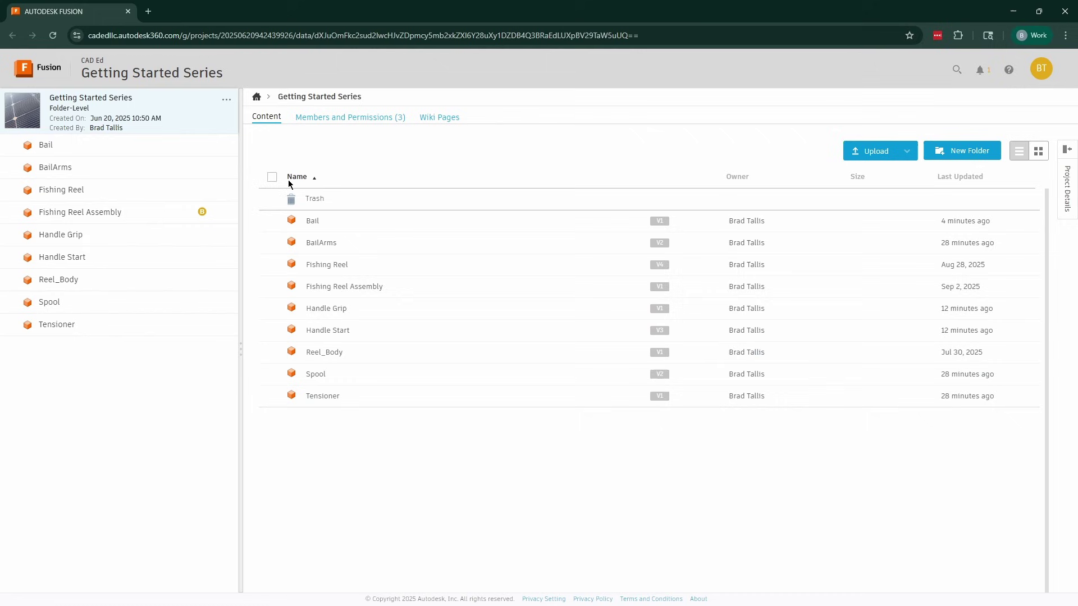
pyautogui.click(368, 287)
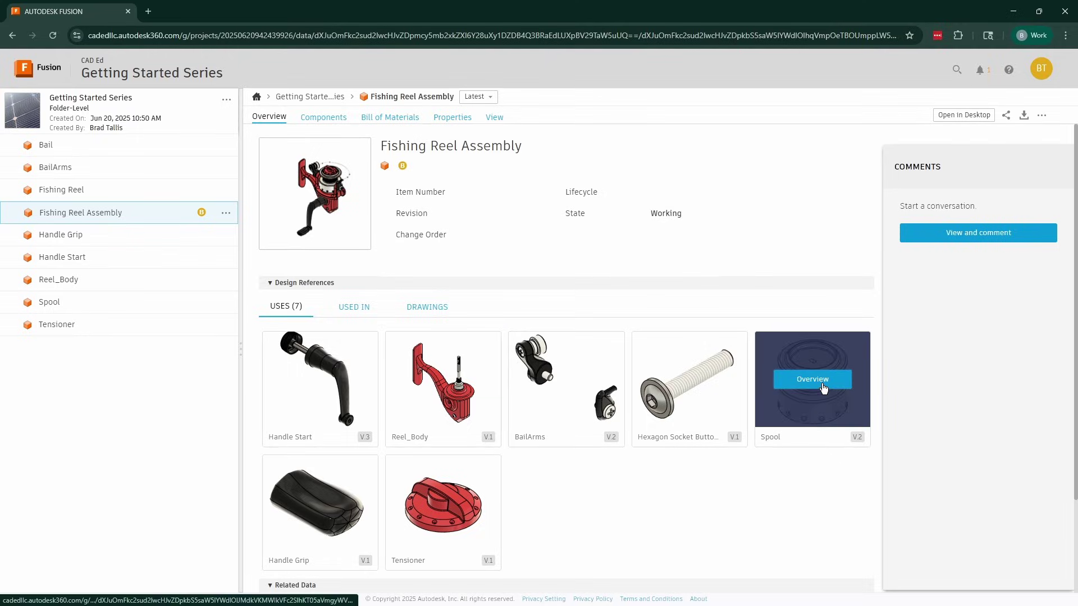
pyautogui.click(821, 387)
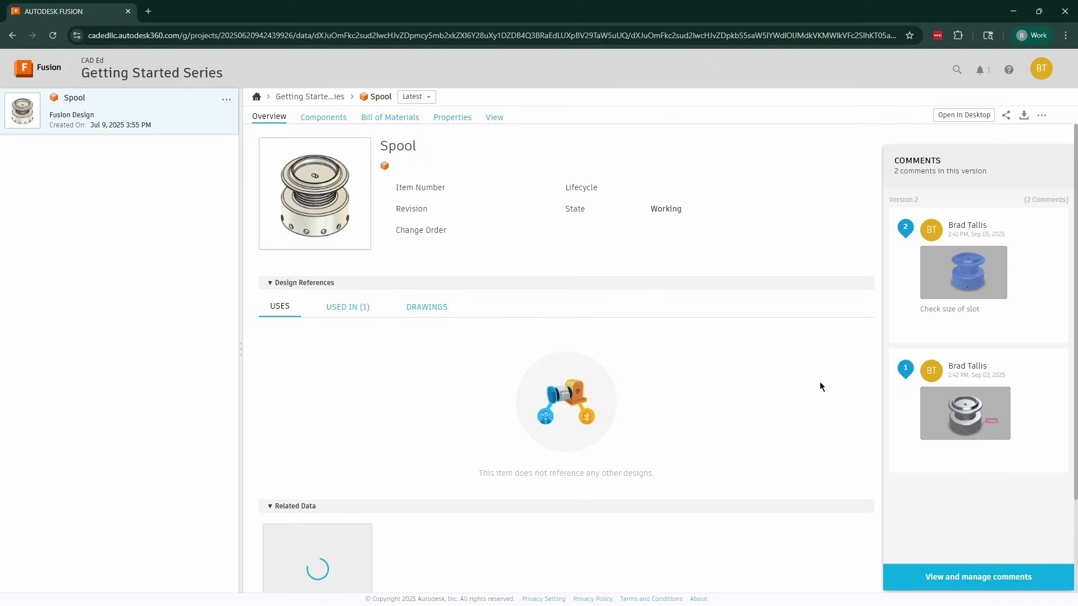
# - List where Spool is used, open it with comments, and view comment 1 then comment 2
pyautogui.click(348, 307)
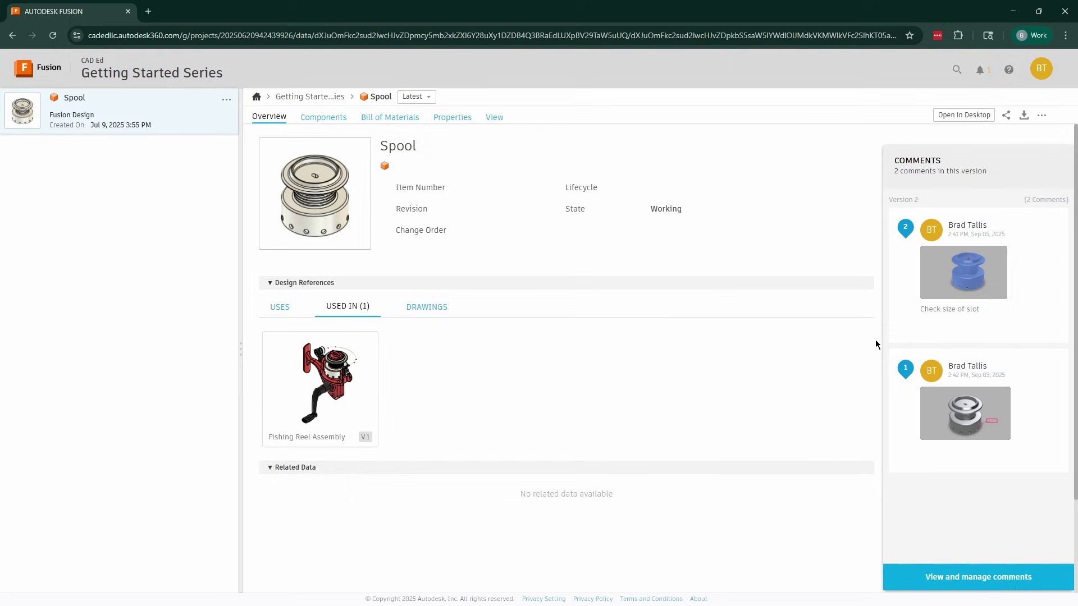
pyautogui.click(967, 581)
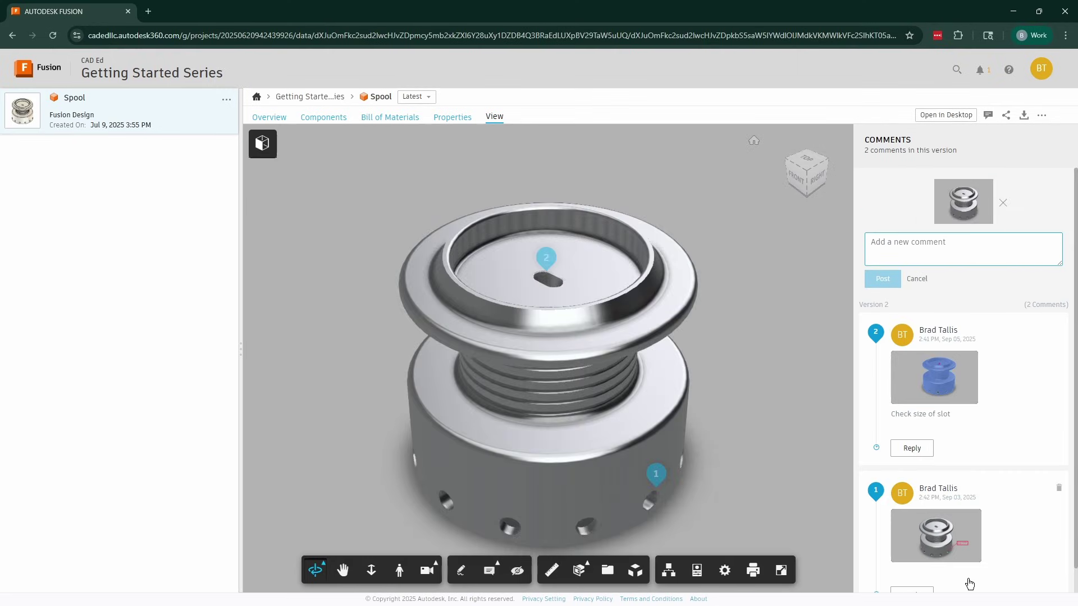
pyautogui.click(966, 542)
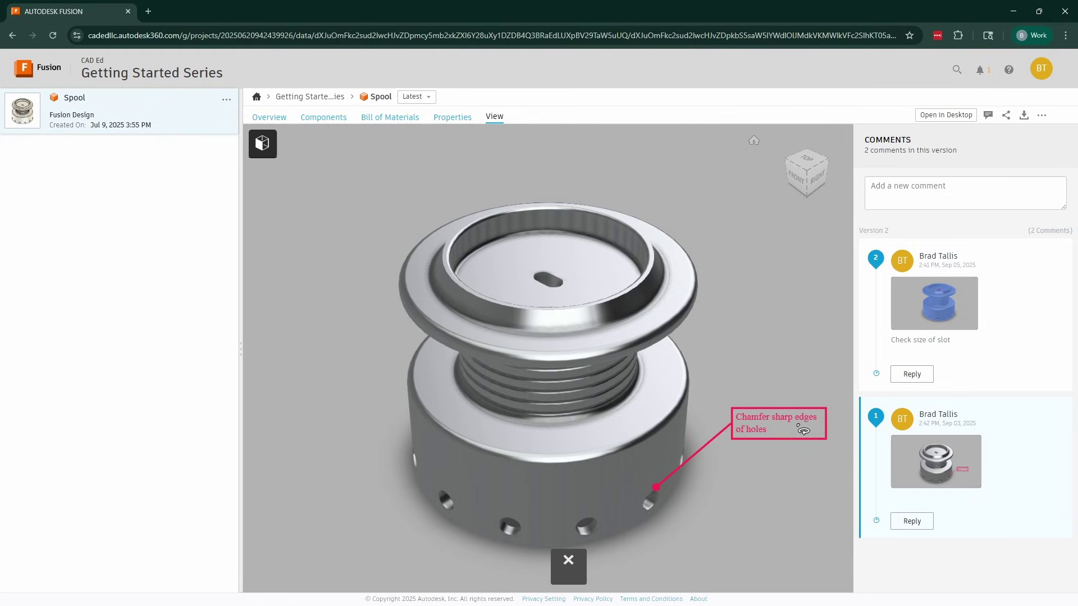
pyautogui.click(953, 314)
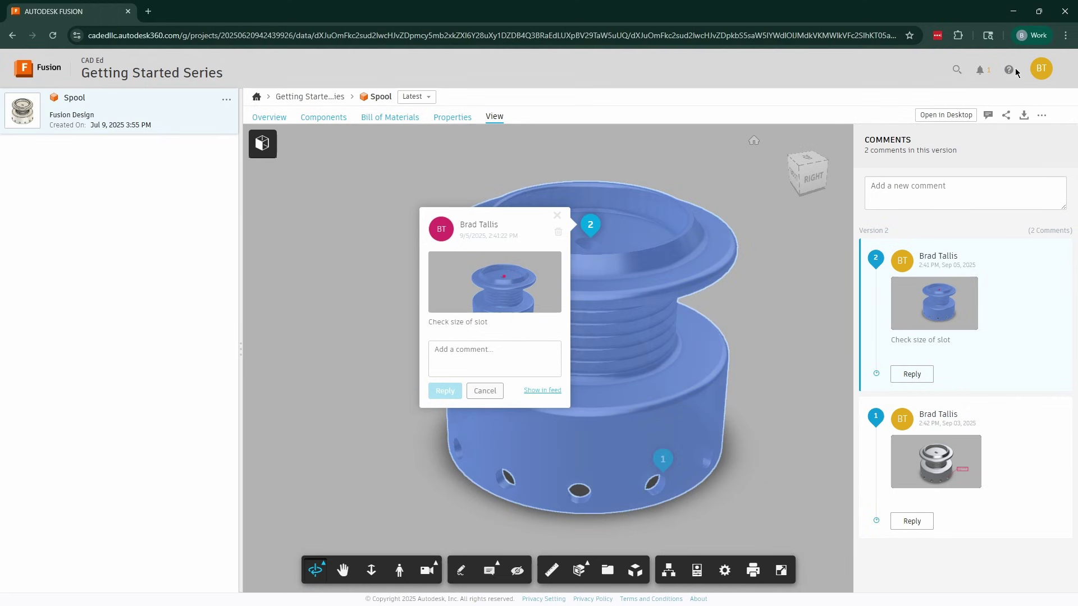
# - Return to the Fusion desktop, go to the Home page, and switch to the Projects list
pyautogui.click(1013, 16)
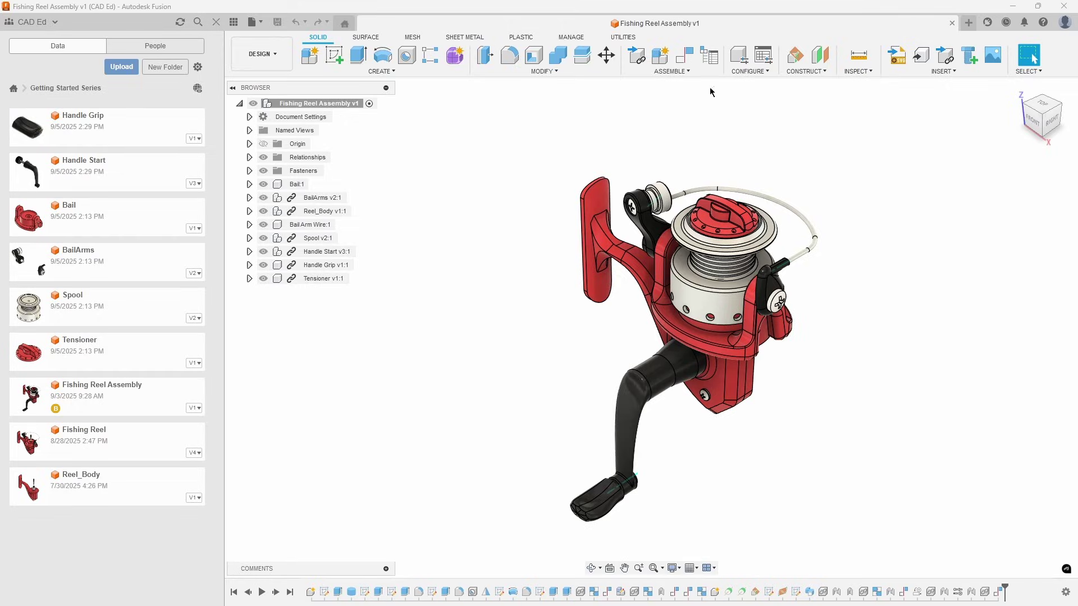
pyautogui.click(348, 27)
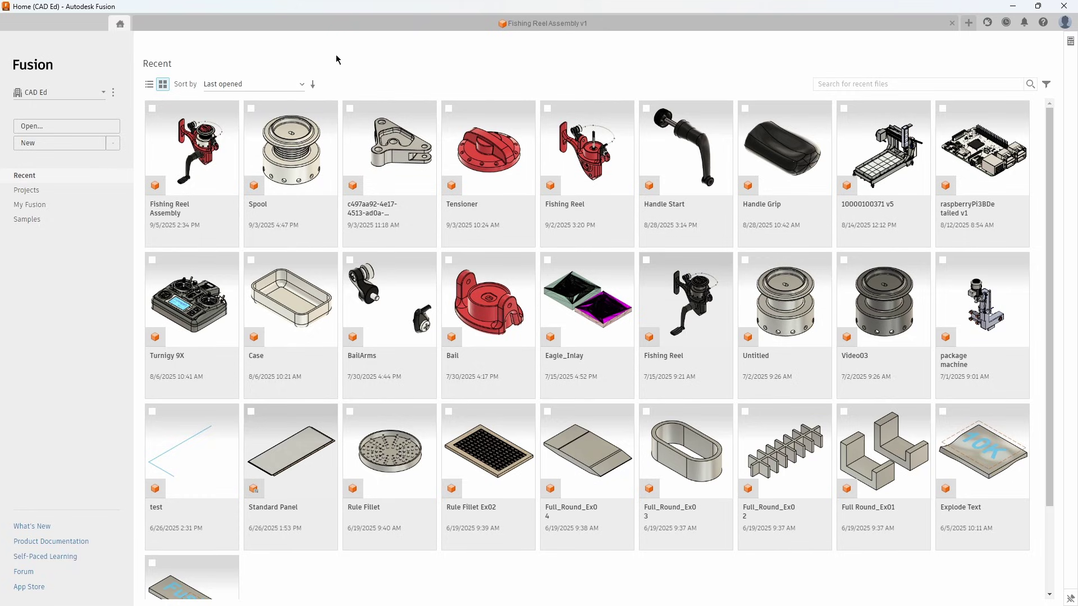
pyautogui.click(47, 199)
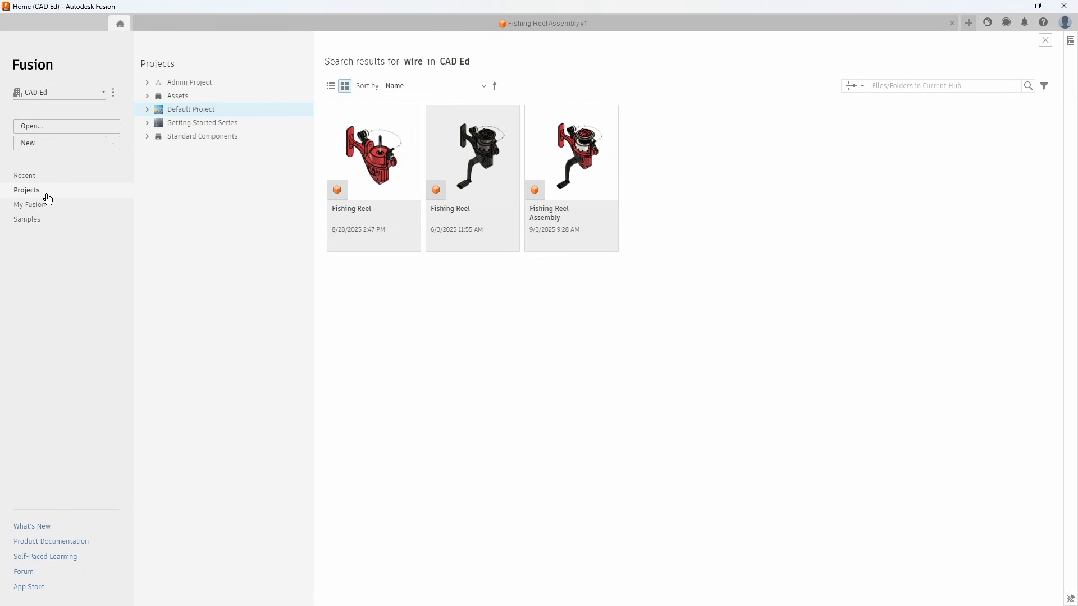
# - Open Default Project and search the hub's files and folders for 'wire'
pyautogui.click(198, 114)
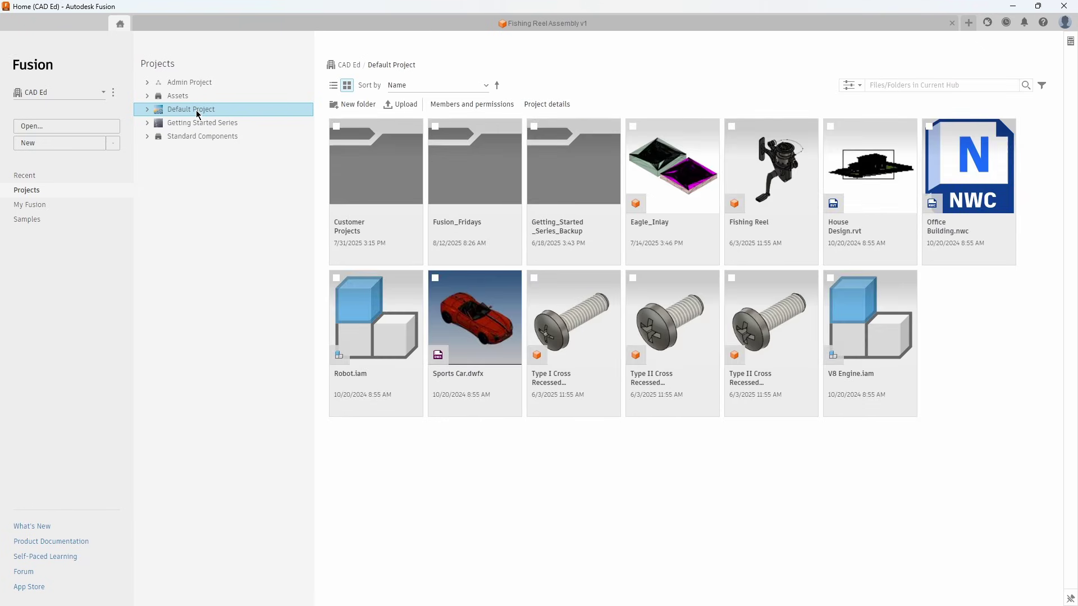
pyautogui.click(906, 85)
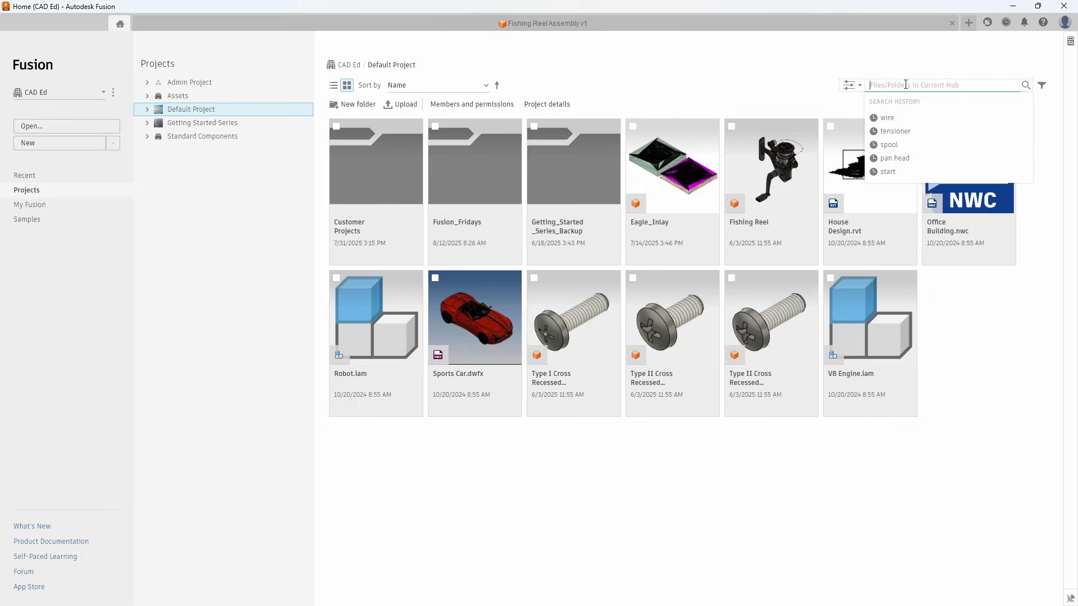
pyautogui.write('wire')
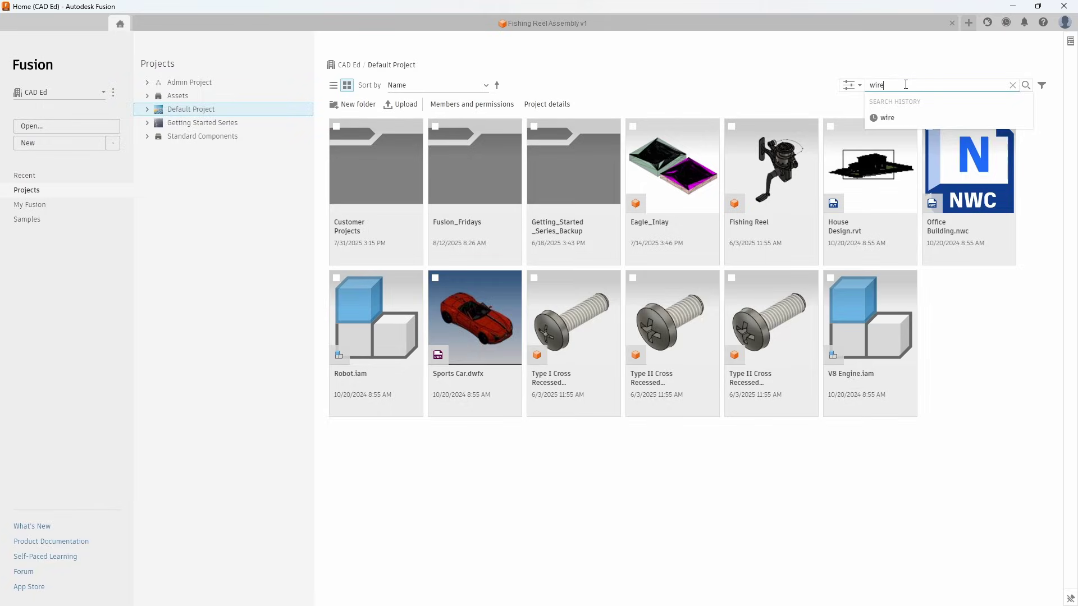
pyautogui.press('Return')
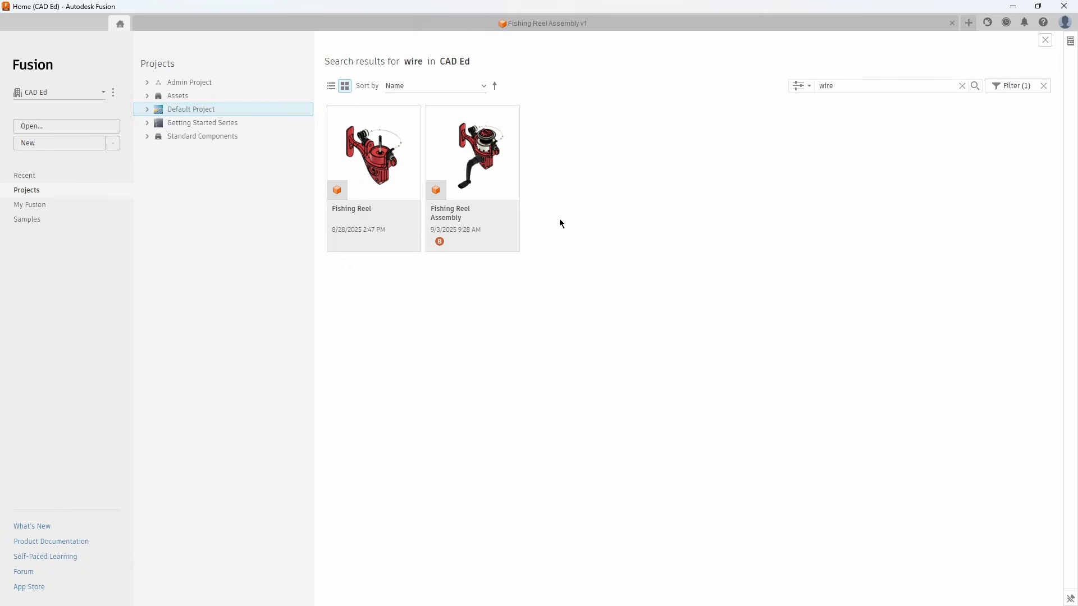
# - Search for 'spool', show the result's location in Getting Started Series, and open Spool
pyautogui.click(962, 86)
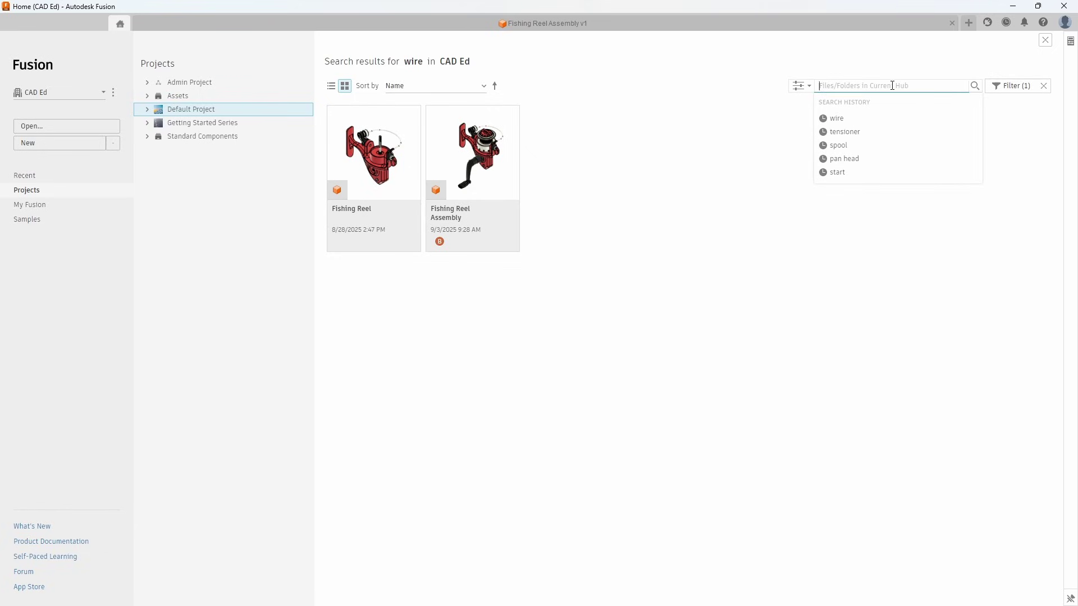
pyautogui.write('spool')
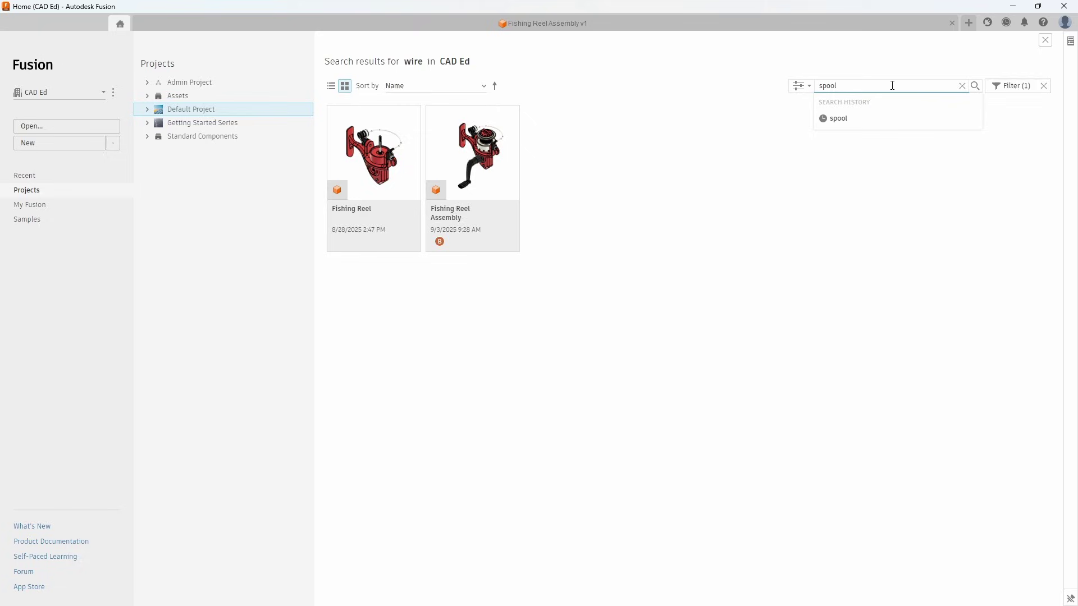
pyautogui.press('Return')
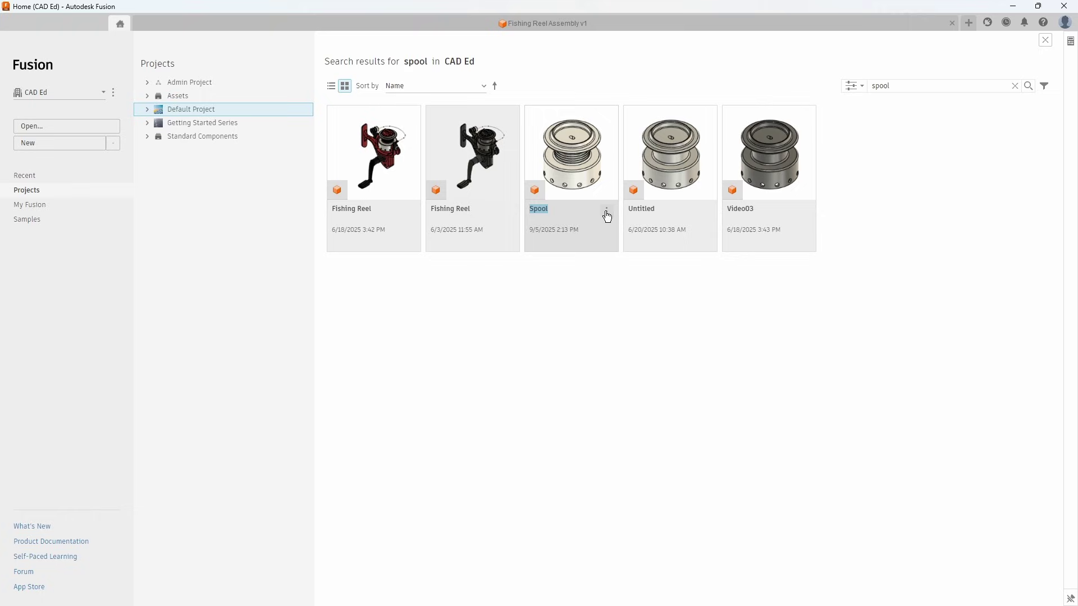
pyautogui.click(607, 212)
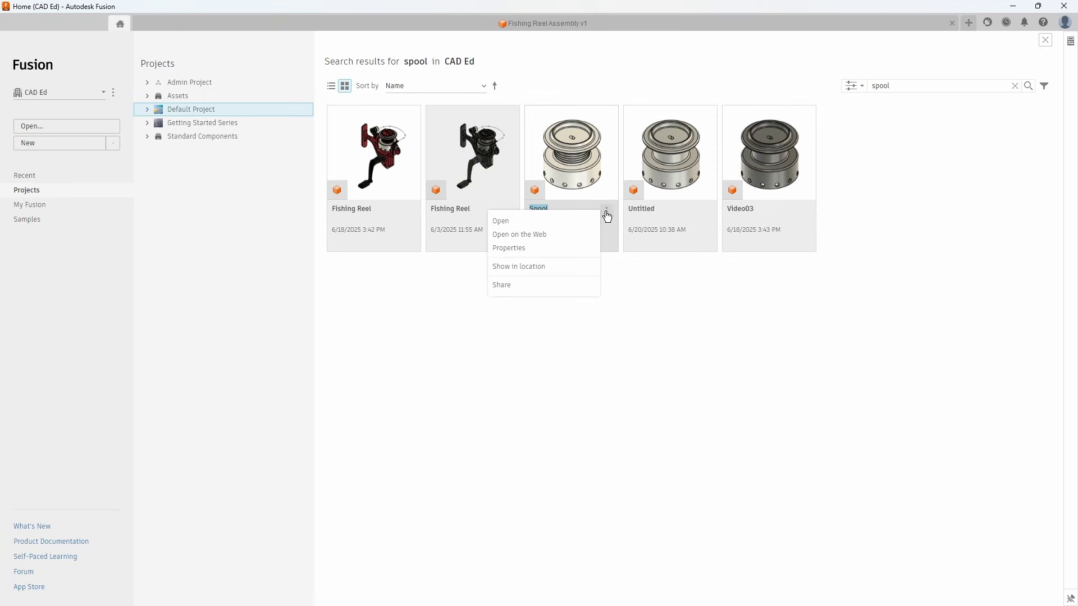
pyautogui.click(542, 268)
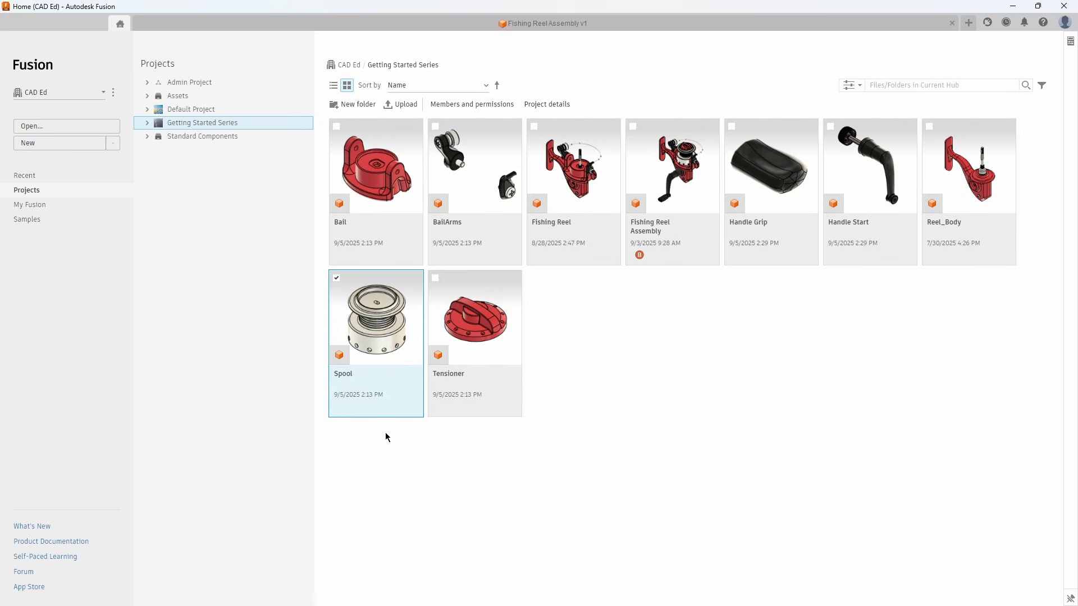
pyautogui.doubleClick(385, 317)
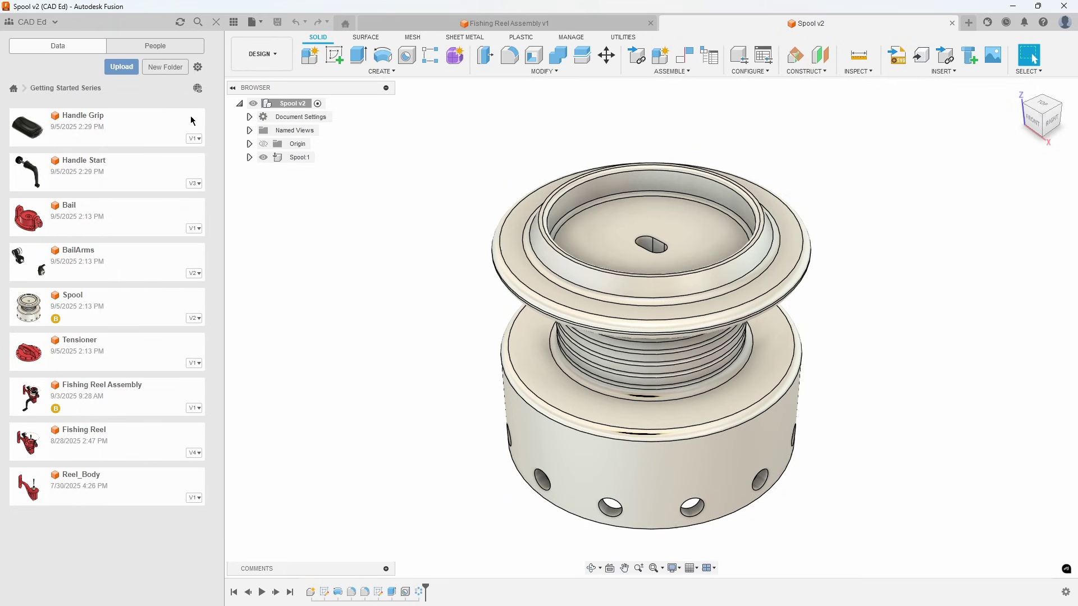
# - Create a new folder named 'Handle Parts' in Getting Started Series
pyautogui.click(165, 67)
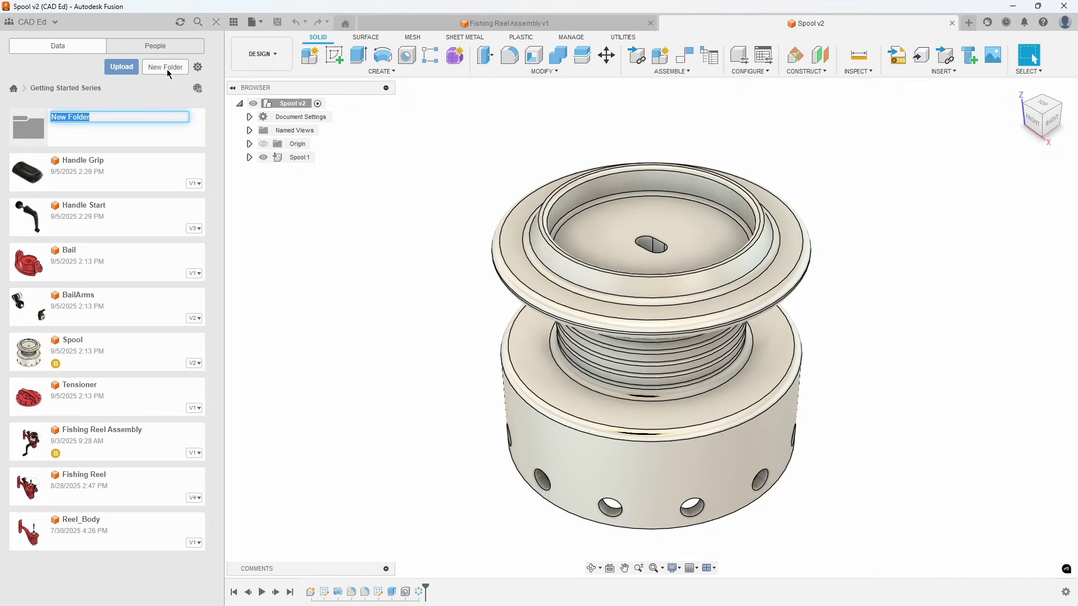
pyautogui.write('Ha')
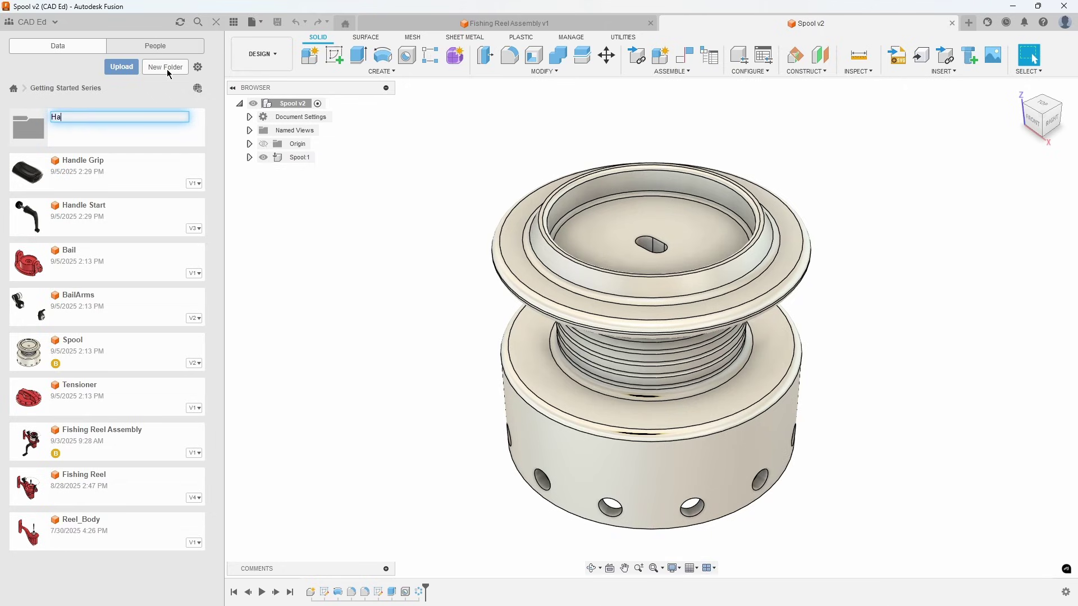
pyautogui.write('ndle Parts')
pyautogui.press('Return')
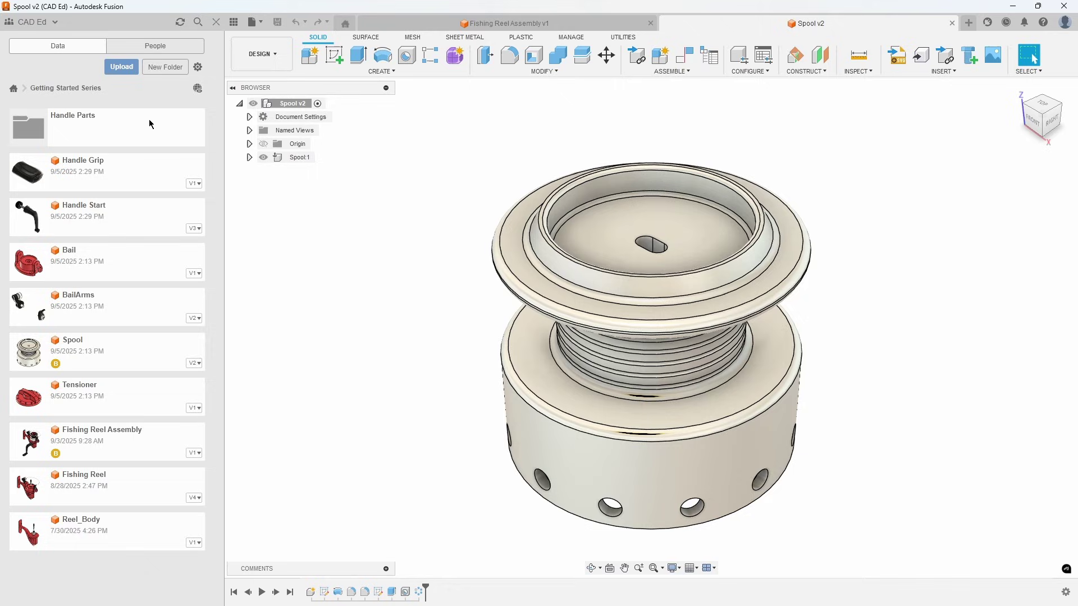
# - Move Handle Start and Handle Grip into Handle Parts and check its contents
pyautogui.rightClick(120, 217)
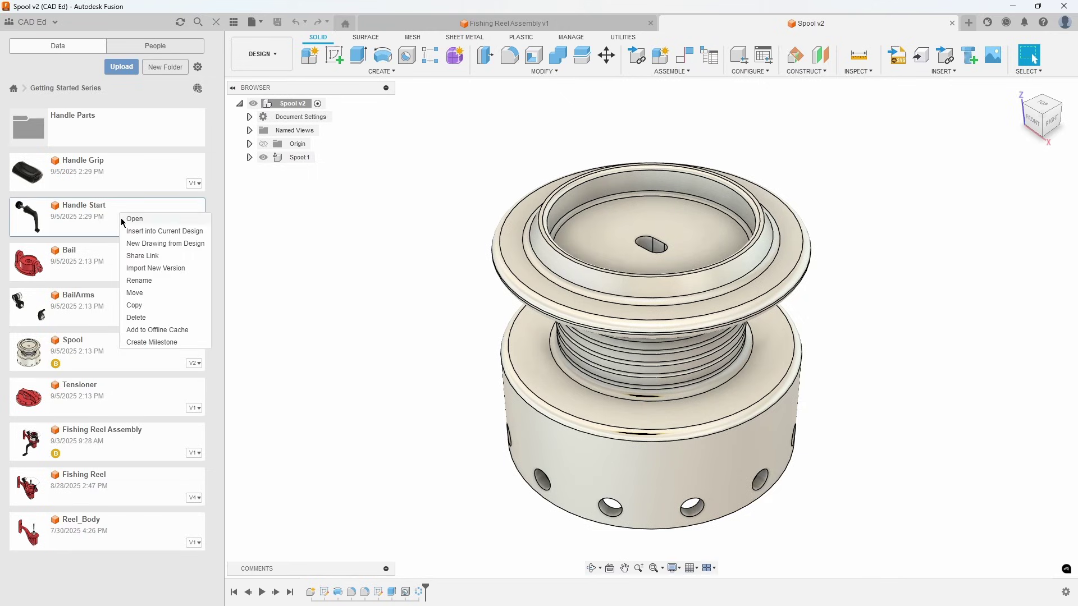
pyautogui.click(149, 297)
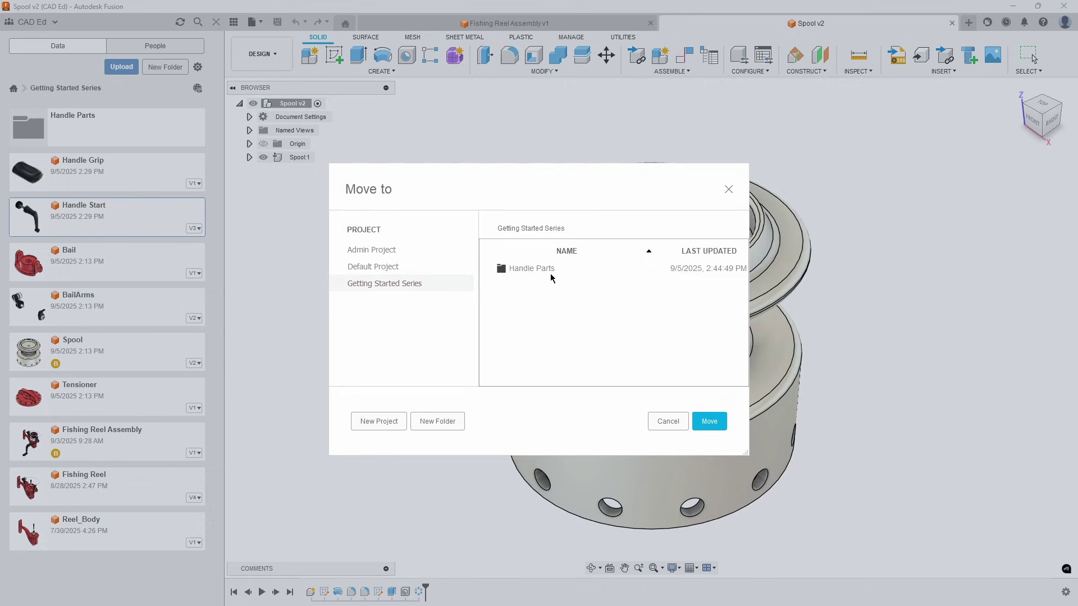
pyautogui.click(711, 428)
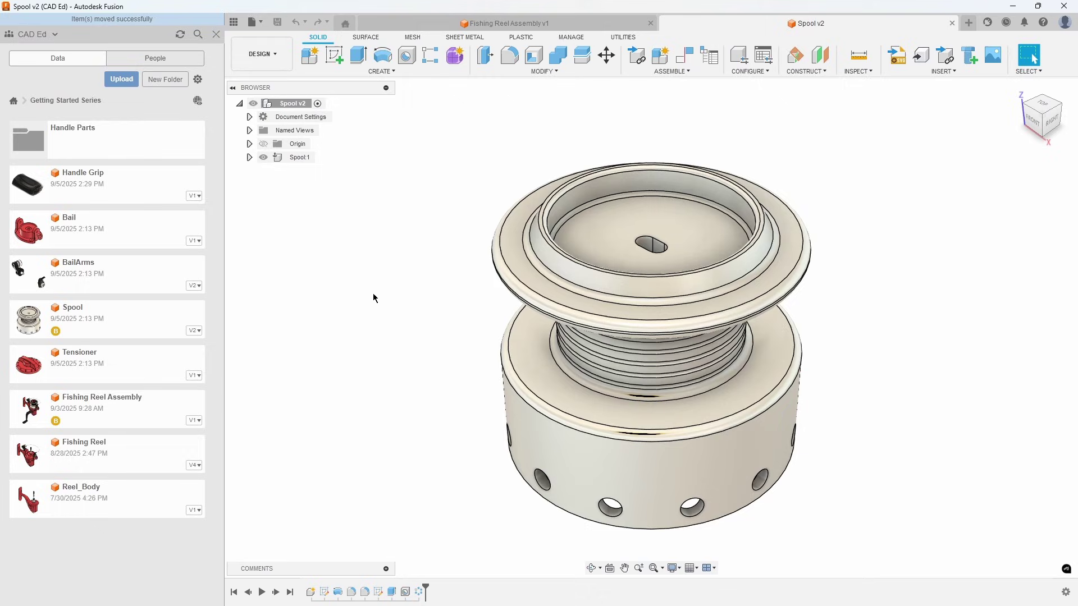
pyautogui.rightClick(133, 175)
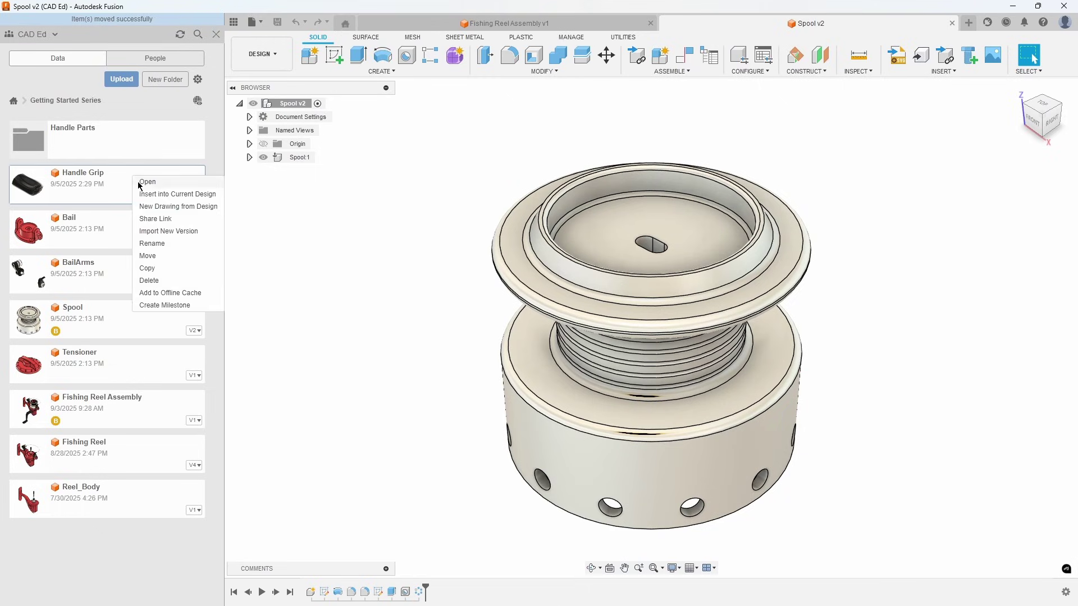
pyautogui.click(160, 256)
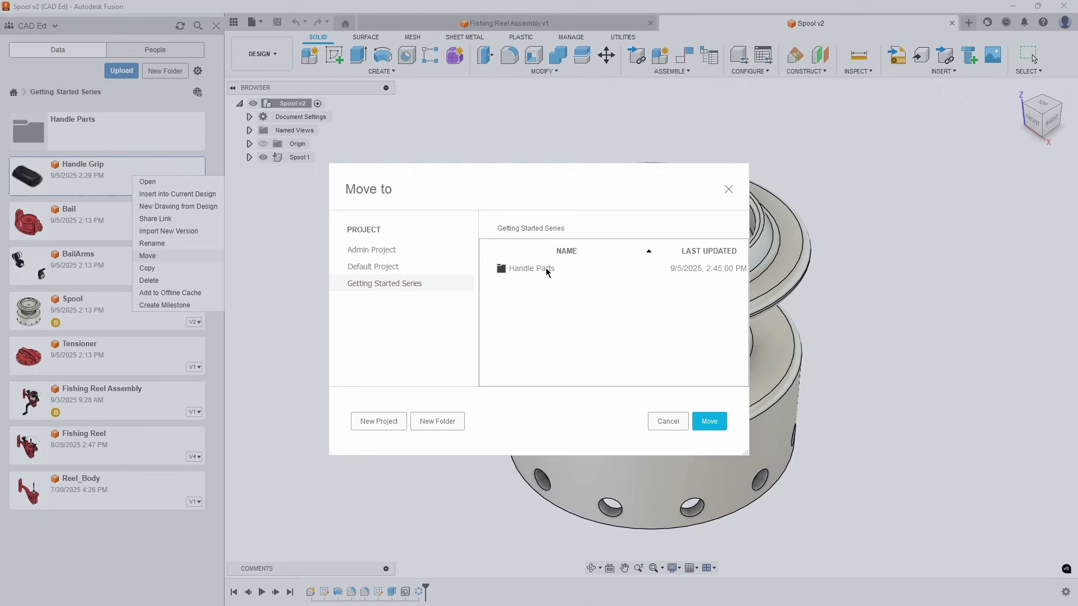
pyautogui.click(546, 269)
pyautogui.click(709, 421)
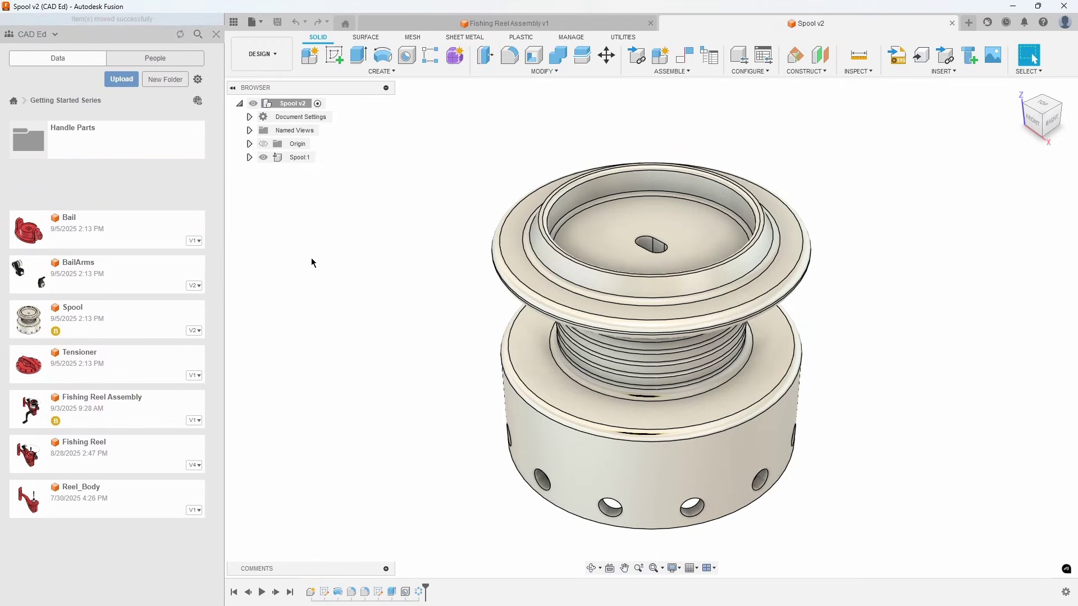
pyautogui.click(140, 147)
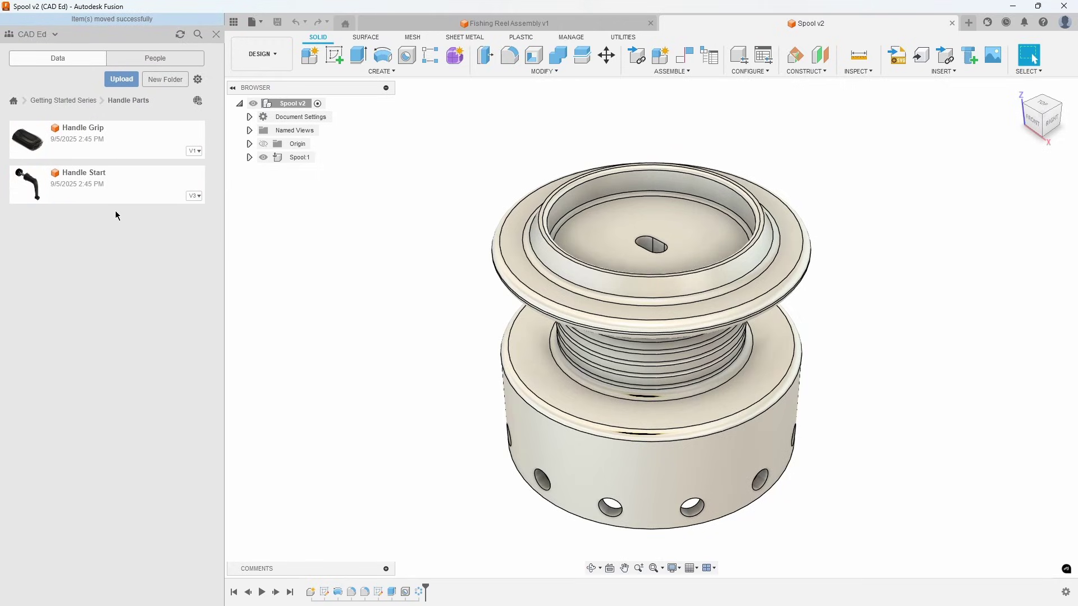
# - Create a new folder named 'Bail Parts' back in Getting Started Series
pyautogui.click(84, 102)
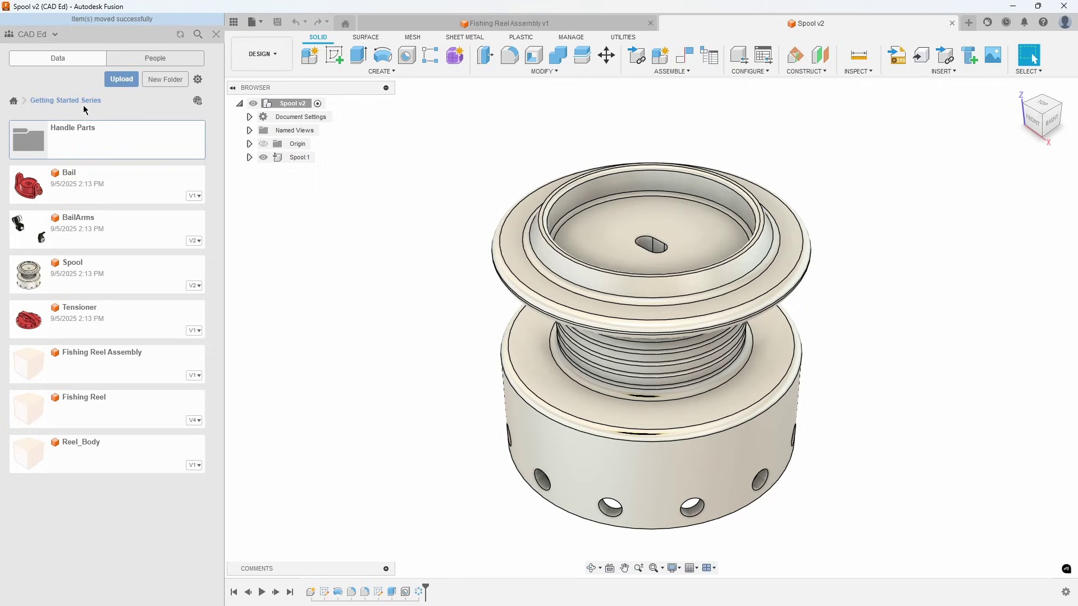
pyautogui.click(164, 70)
pyautogui.write('Bai')
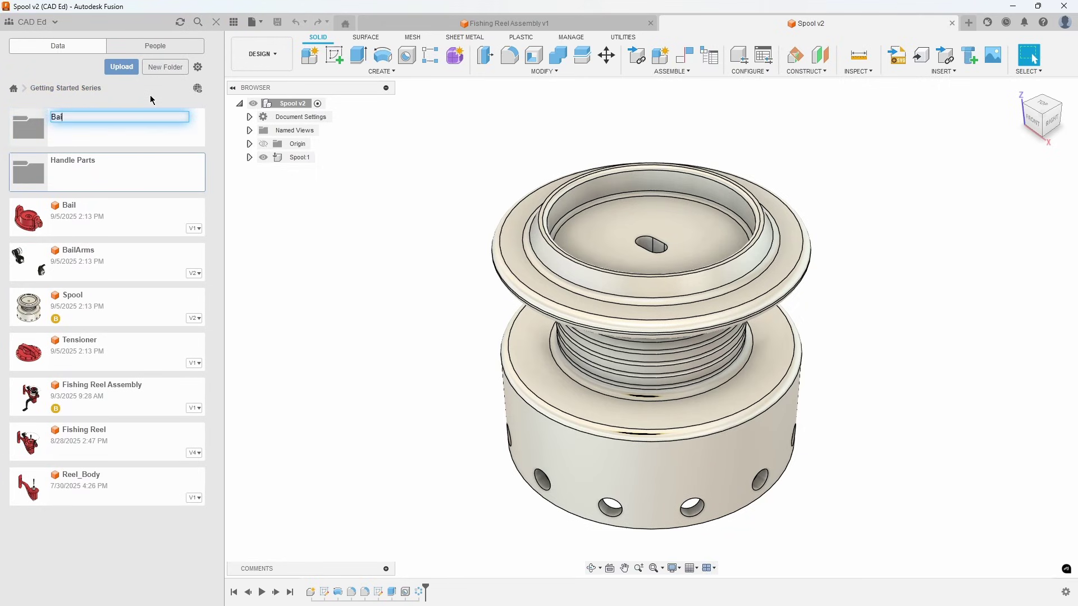
pyautogui.write('l Parts')
pyautogui.press('Return')
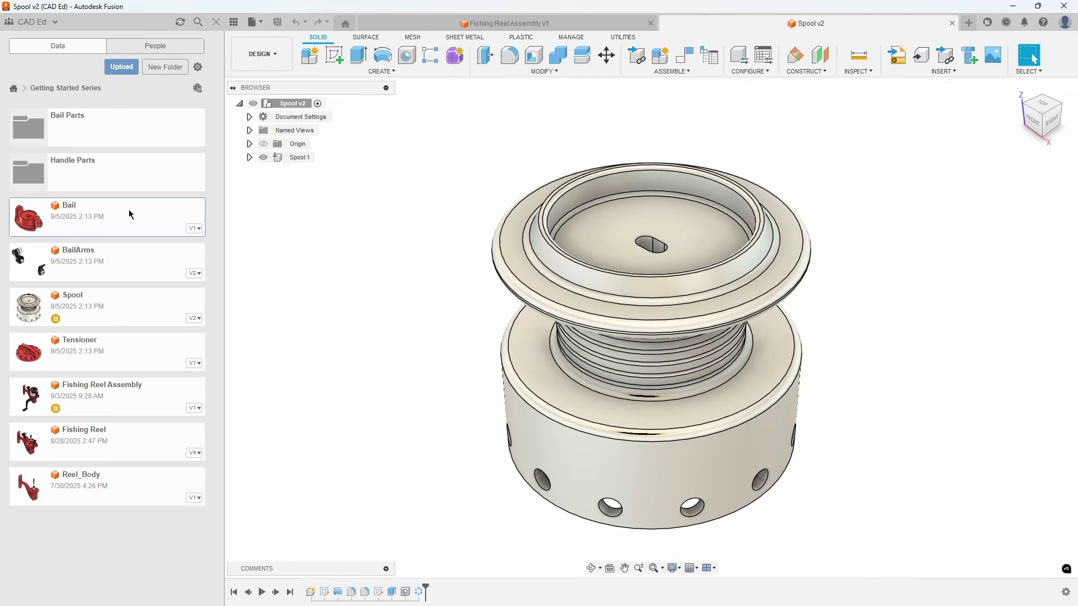
# - Move Bail, BailArms, Spool and Tensioner together into Bail Parts and verify them
pyautogui.keyDown('ctrl'); pyautogui.click(114, 261); pyautogui.keyUp('ctrl')
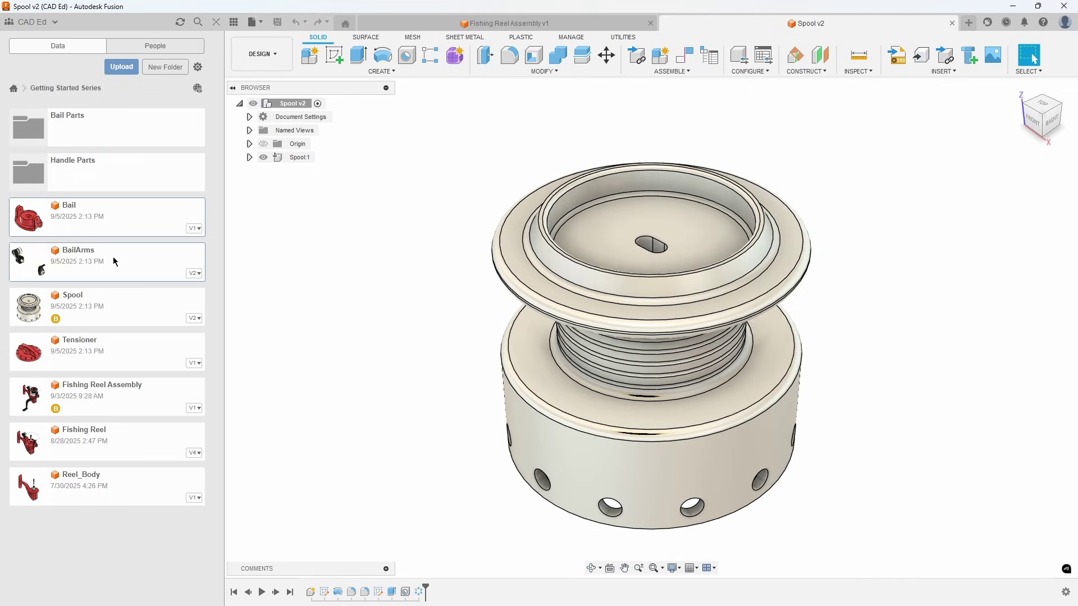
pyautogui.keyDown('ctrl'); pyautogui.click(109, 304); pyautogui.keyUp('ctrl')
pyautogui.keyDown('ctrl'); pyautogui.click(114, 347); pyautogui.keyUp('ctrl')
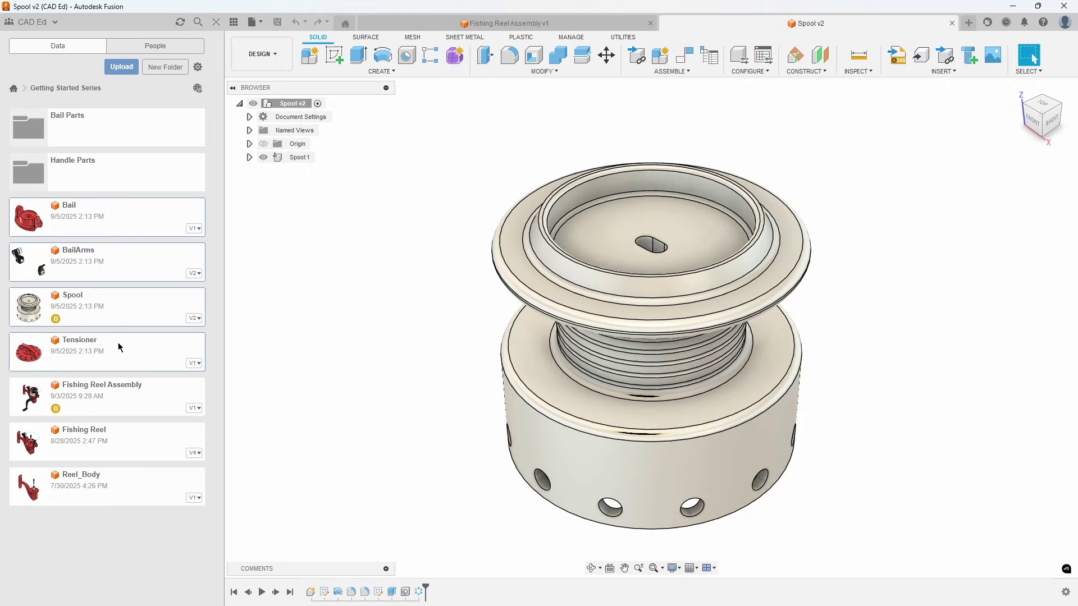
pyautogui.rightClick(119, 347)
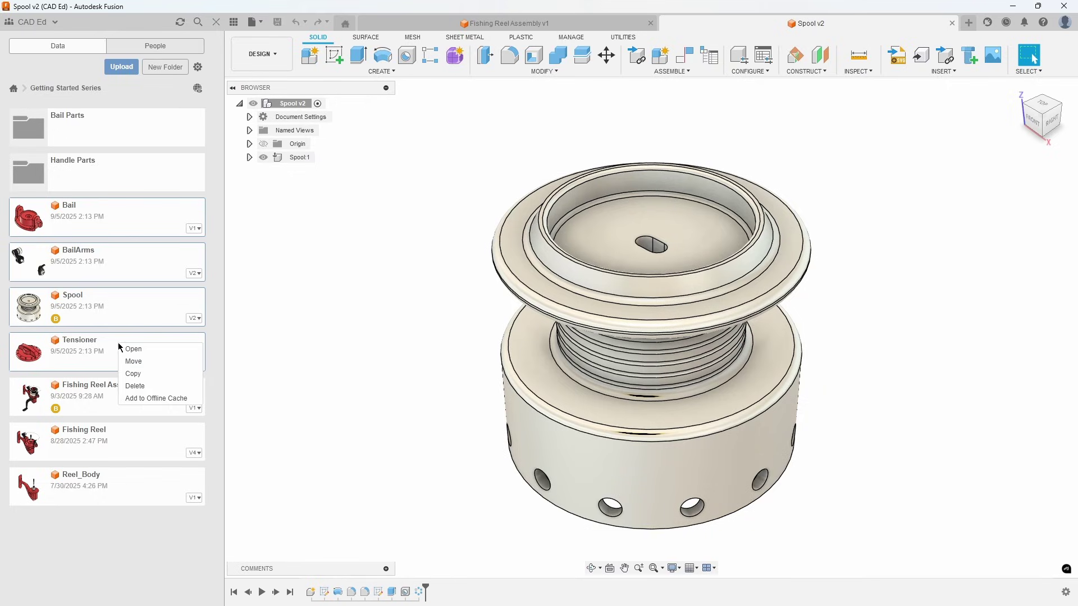
pyautogui.click(153, 362)
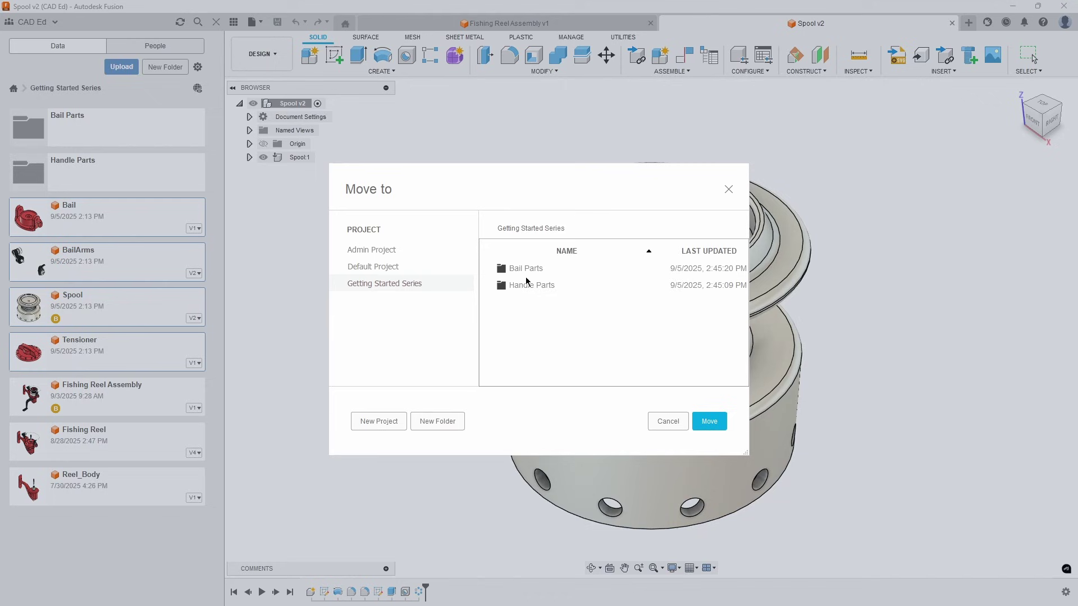
pyautogui.click(707, 426)
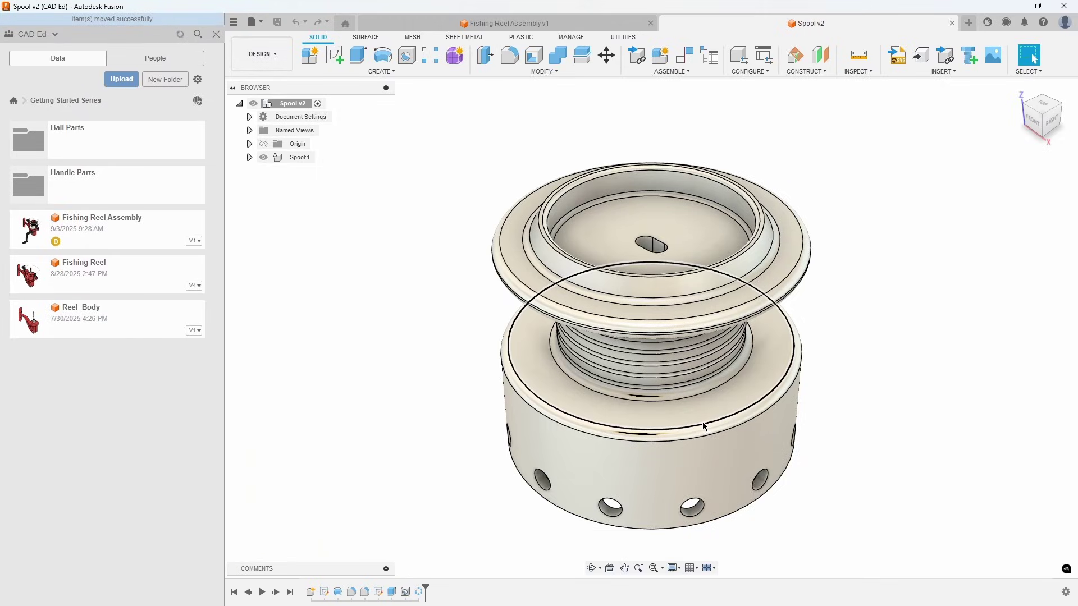
pyautogui.click(138, 136)
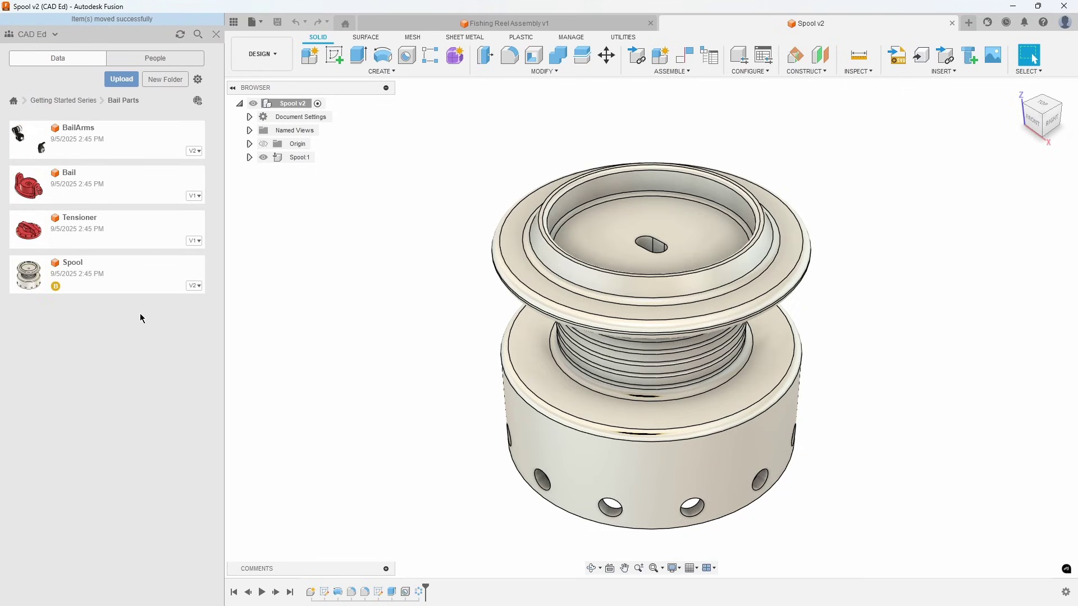
pyautogui.click(70, 88)
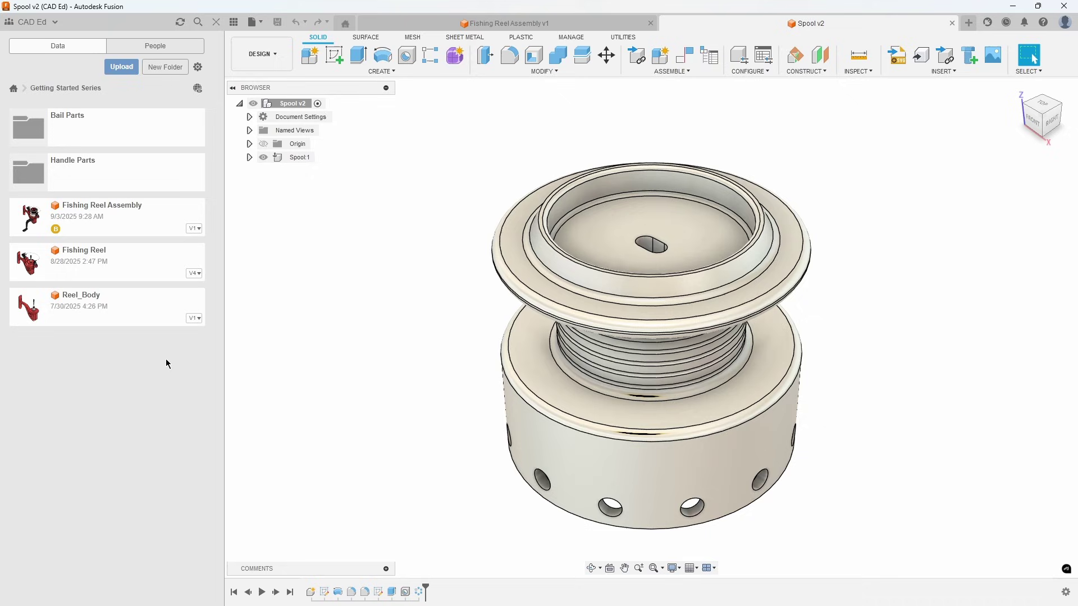